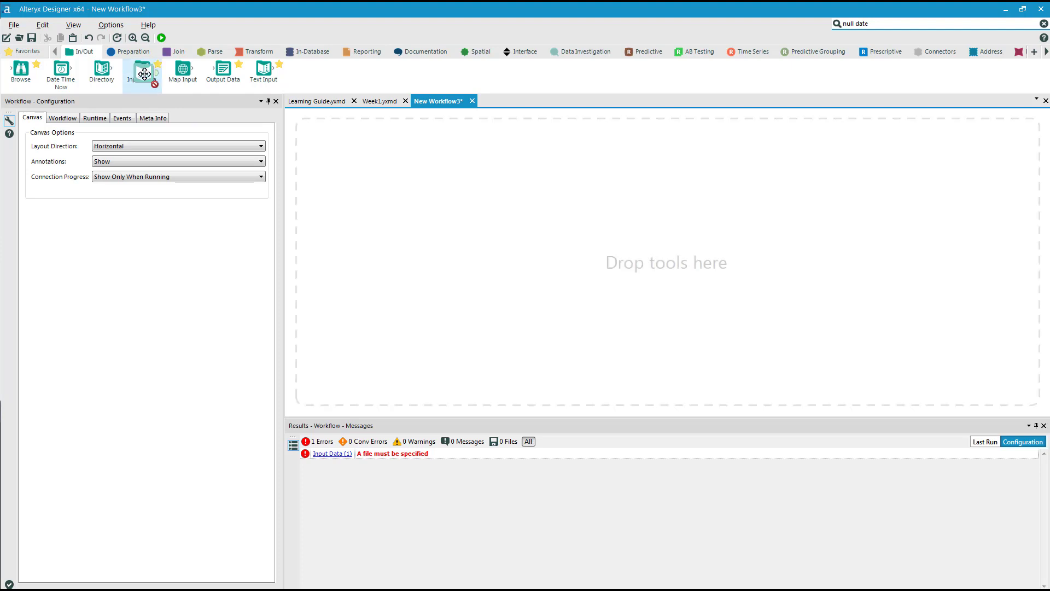
Step: Place an Input Data tool on the canvas and connect it to the Assign1_Data_File CSV in the Classes folder
{"action": "left_click_drag", "start_coordinate": [143, 70], "coordinate": [347, 150]}
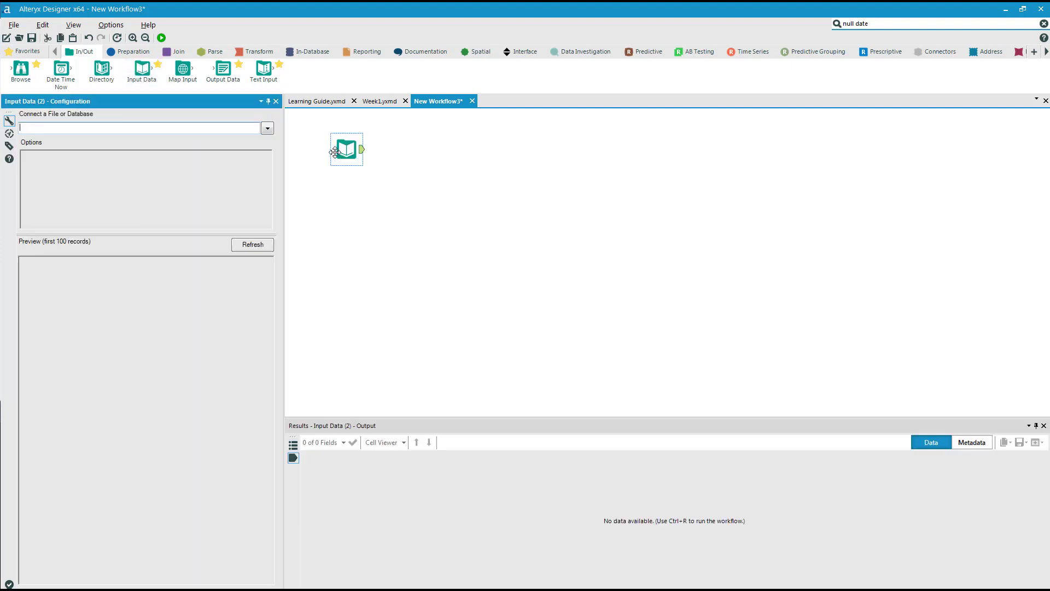
{"action": "left_click", "coordinate": [267, 128]}
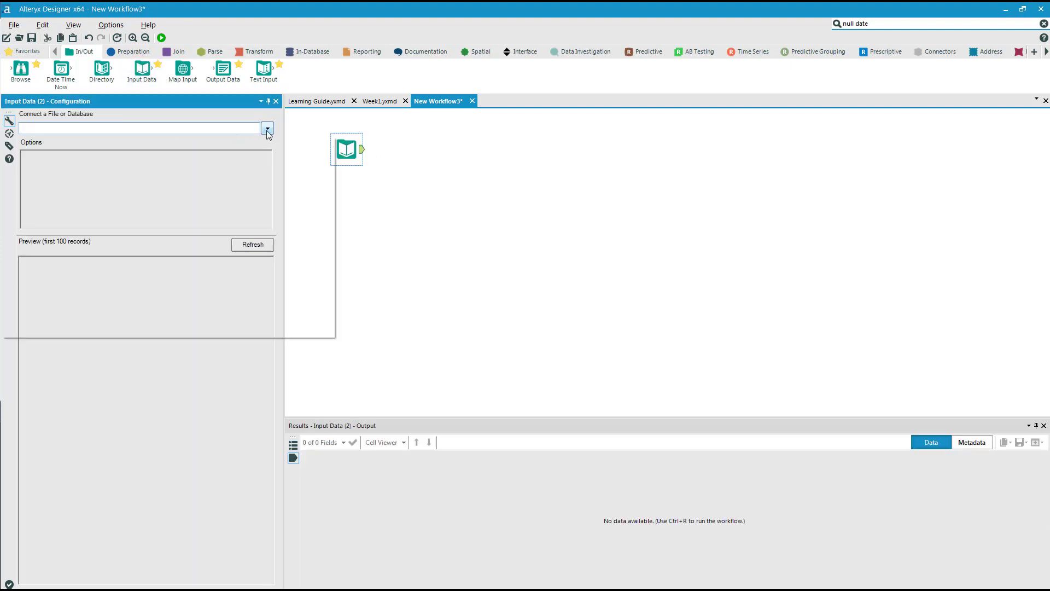
{"action": "left_click", "coordinate": [233, 143]}
{"action": "left_click", "coordinate": [469, 226]}
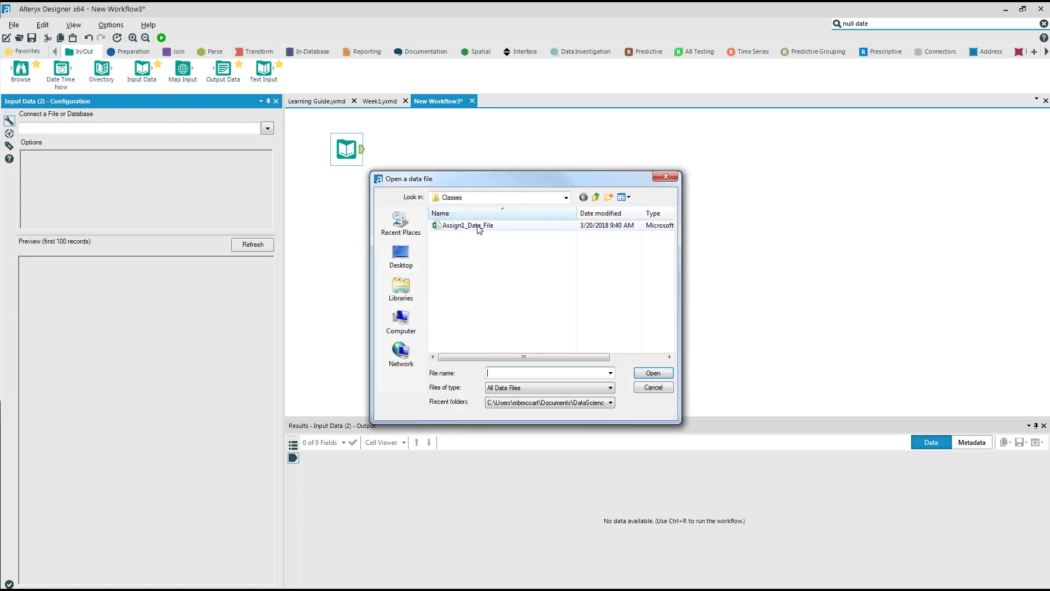
{"action": "left_click", "coordinate": [653, 373]}
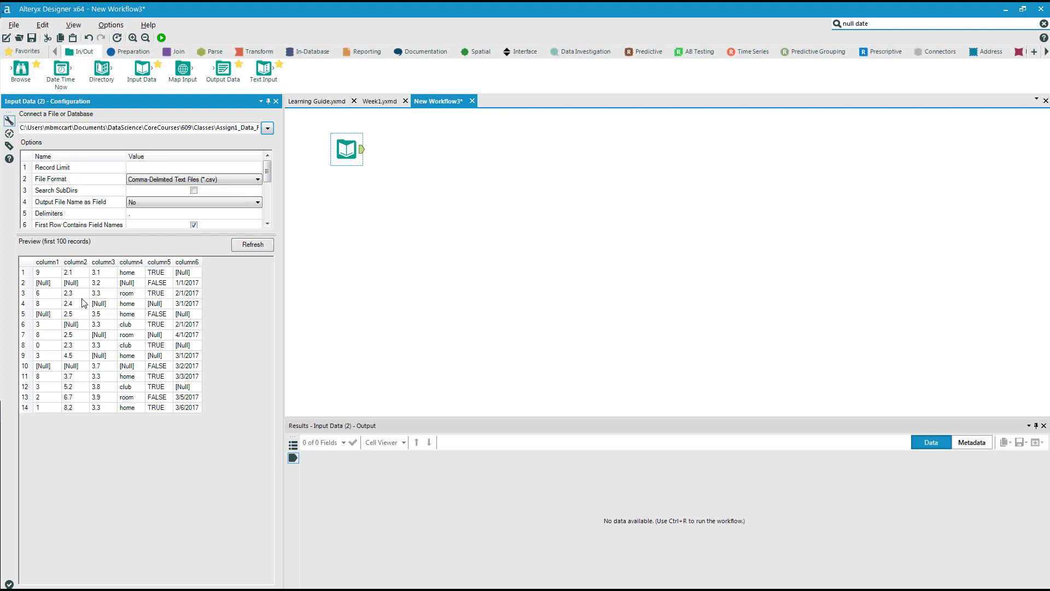
Step: Add an Auto Field tool after the Input Data tool and attach a Browse tool, positioned slightly above the main line, to its output
{"action": "left_click", "coordinate": [129, 53]}
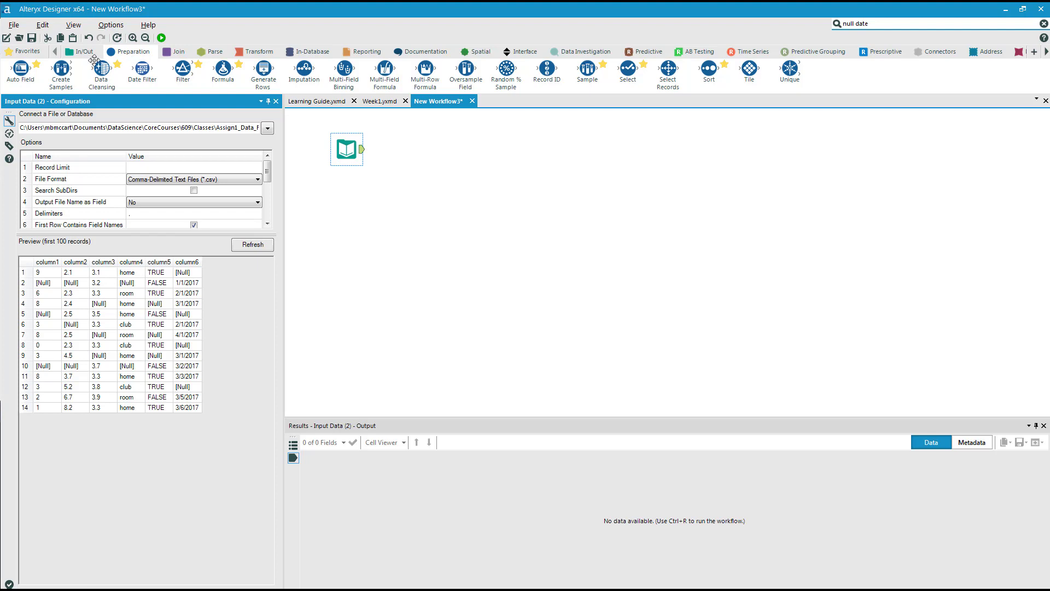
{"action": "left_click_drag", "start_coordinate": [21, 68], "coordinate": [389, 151]}
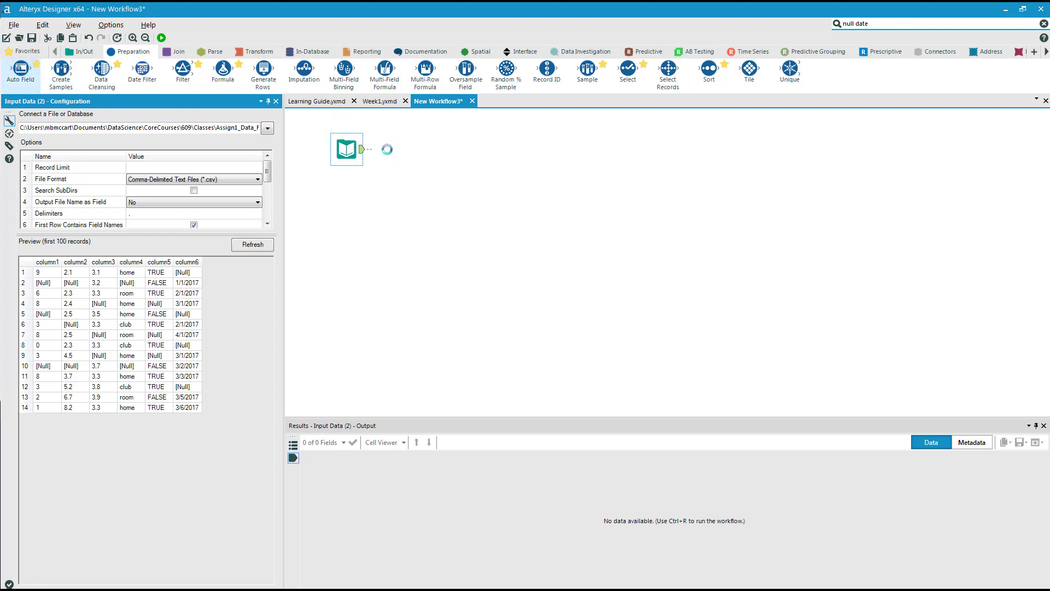
{"action": "right_click", "coordinate": [395, 149]}
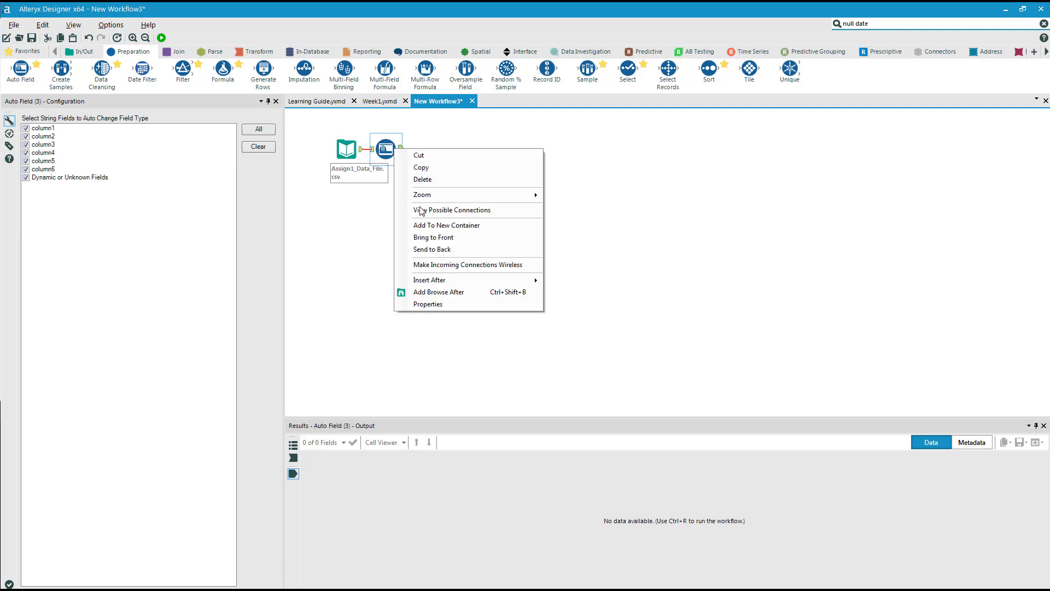
{"action": "left_click", "coordinate": [438, 292]}
{"action": "left_click_drag", "start_coordinate": [430, 143], "coordinate": [426, 123]}
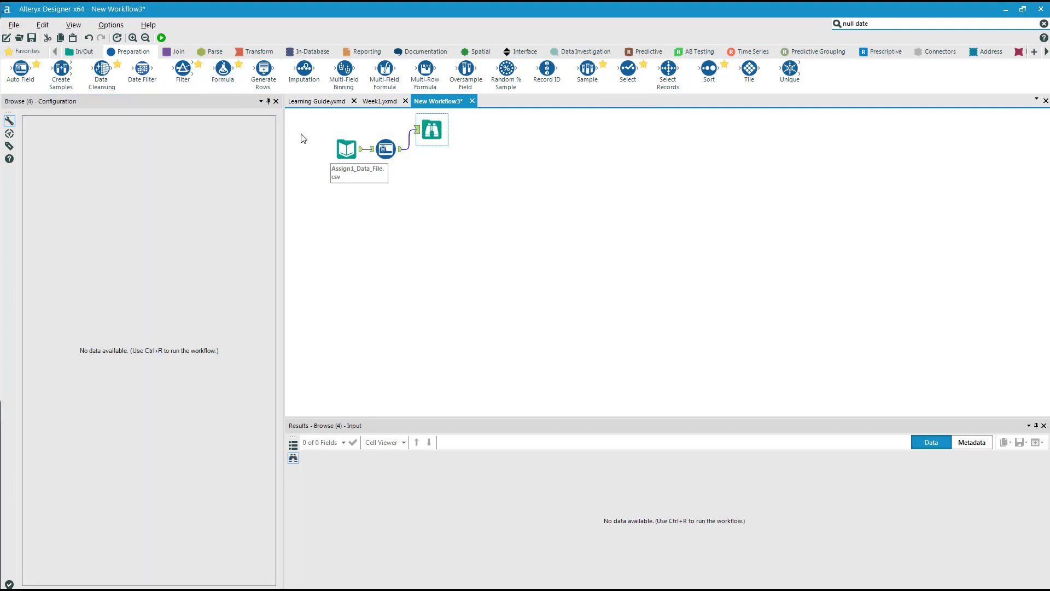
Step: Run the workflow and display the metadata of the Auto Field output
{"action": "left_click", "coordinate": [161, 38]}
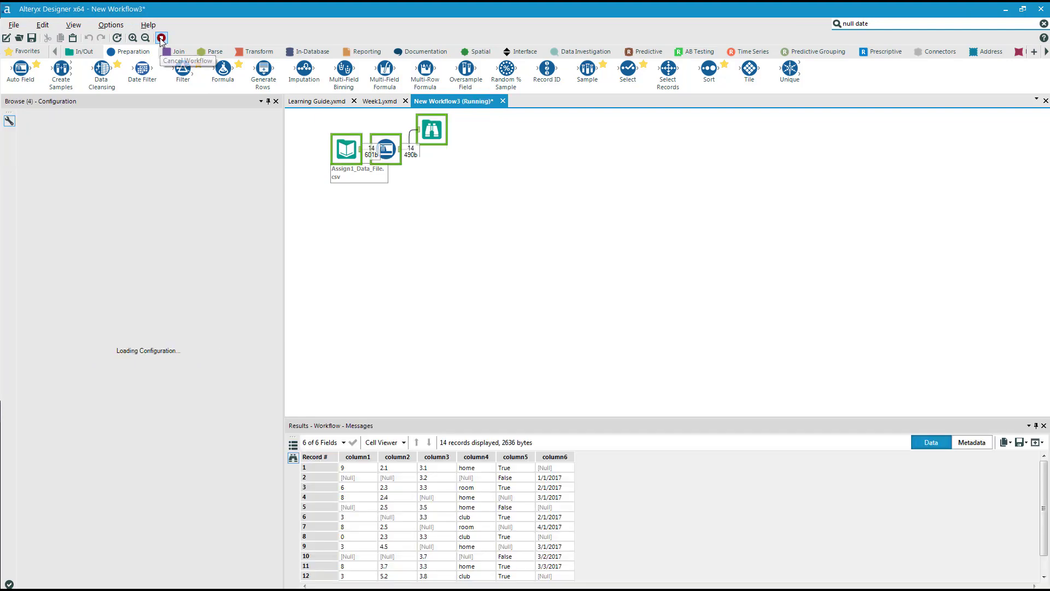
{"action": "left_click", "coordinate": [603, 328]}
{"action": "left_click", "coordinate": [972, 442]}
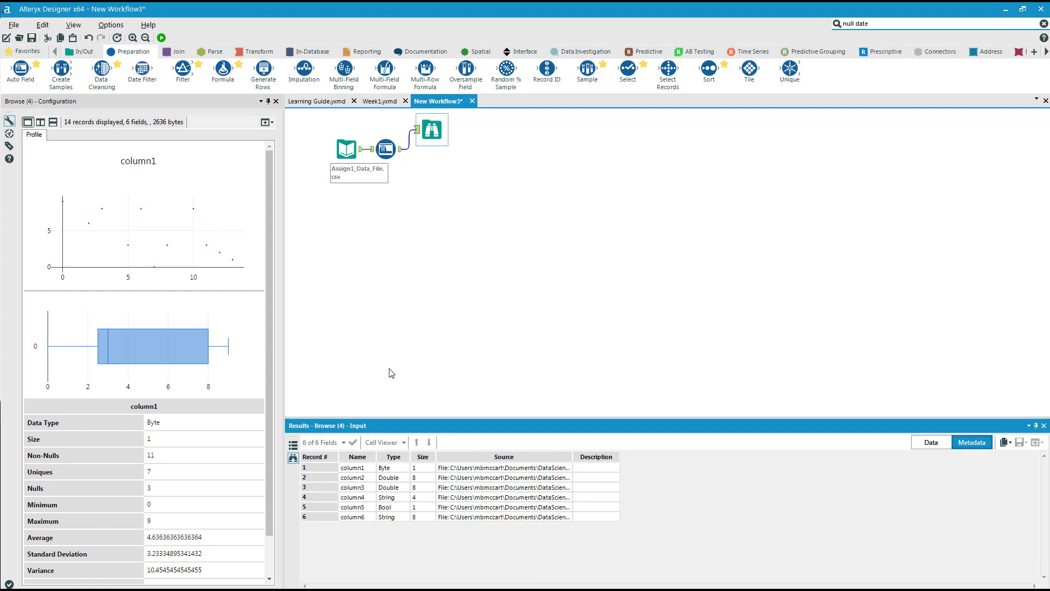
Step: Connect an Imputation tool after Auto Field and attach a Browse tool, moved slightly above the line, to its output
{"action": "left_click", "coordinate": [304, 71]}
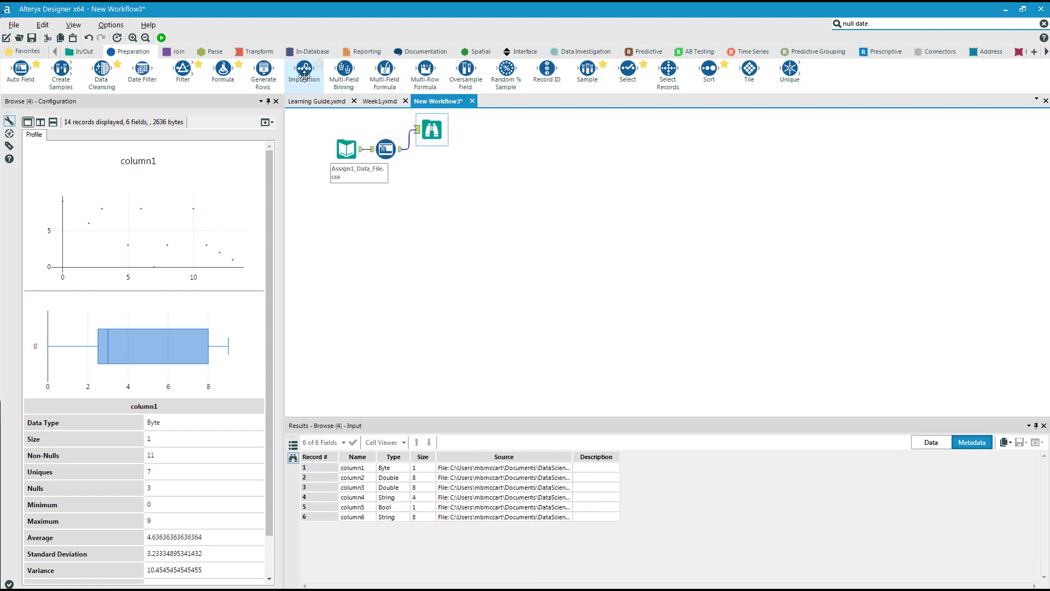
{"action": "left_click_drag", "start_coordinate": [304, 75], "coordinate": [452, 150]}
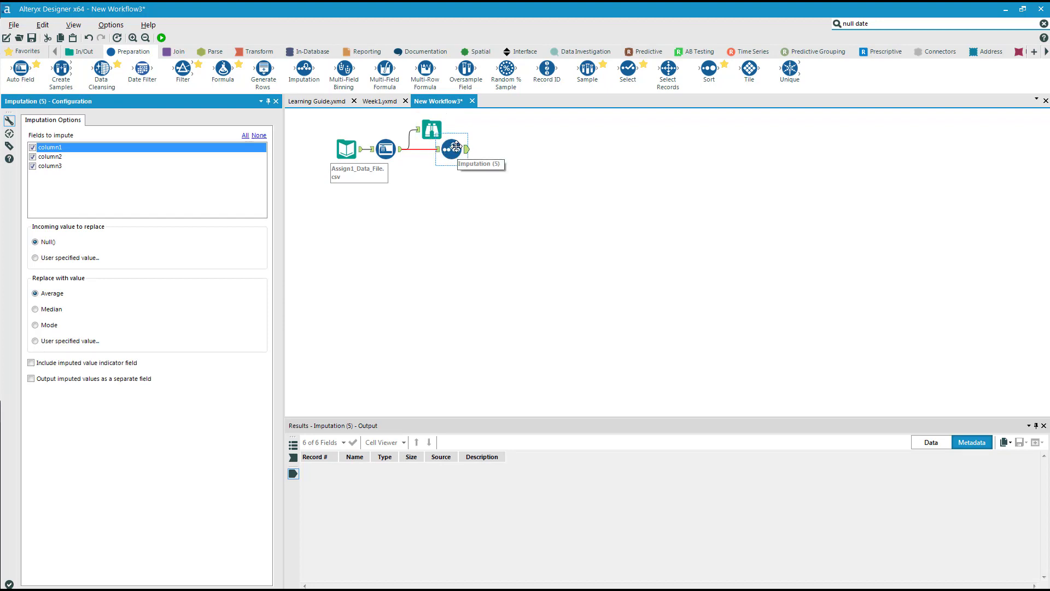
{"action": "left_click", "coordinate": [452, 149]}
{"action": "right_click", "coordinate": [453, 149]}
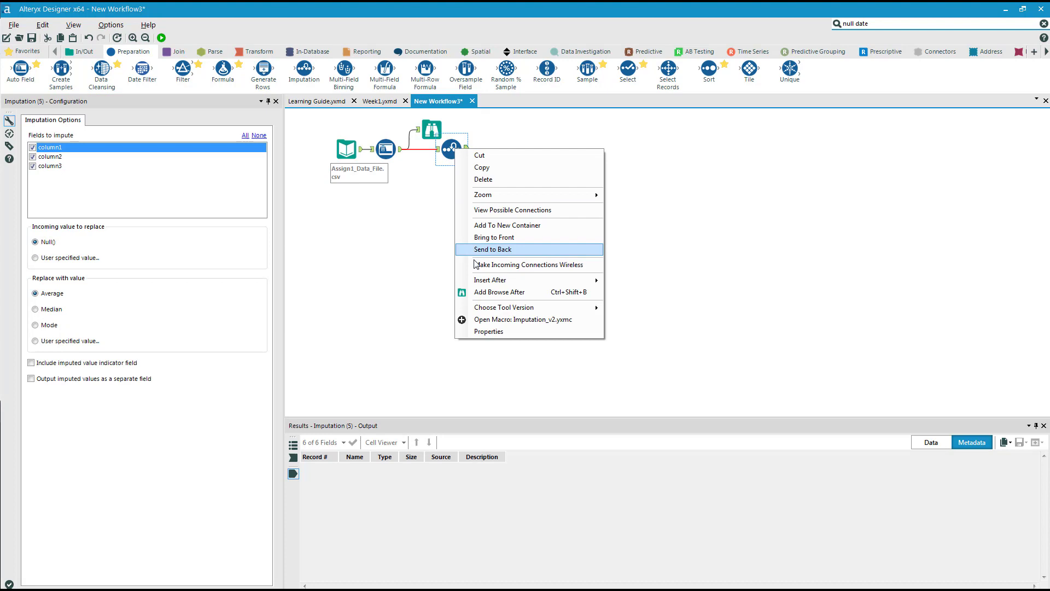
{"action": "left_click", "coordinate": [488, 293]}
{"action": "left_click_drag", "start_coordinate": [499, 155], "coordinate": [493, 135]}
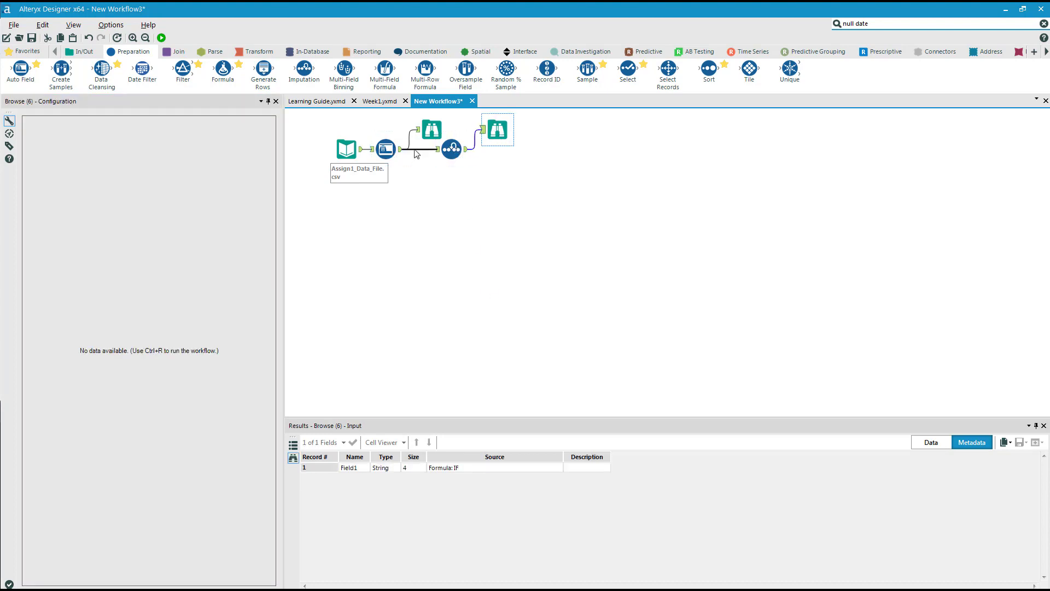
Step: Exclude column3 from the Imputation tool's fields, leaving column1 and column2 for average replacement, and run the workflow
{"action": "left_click", "coordinate": [452, 147]}
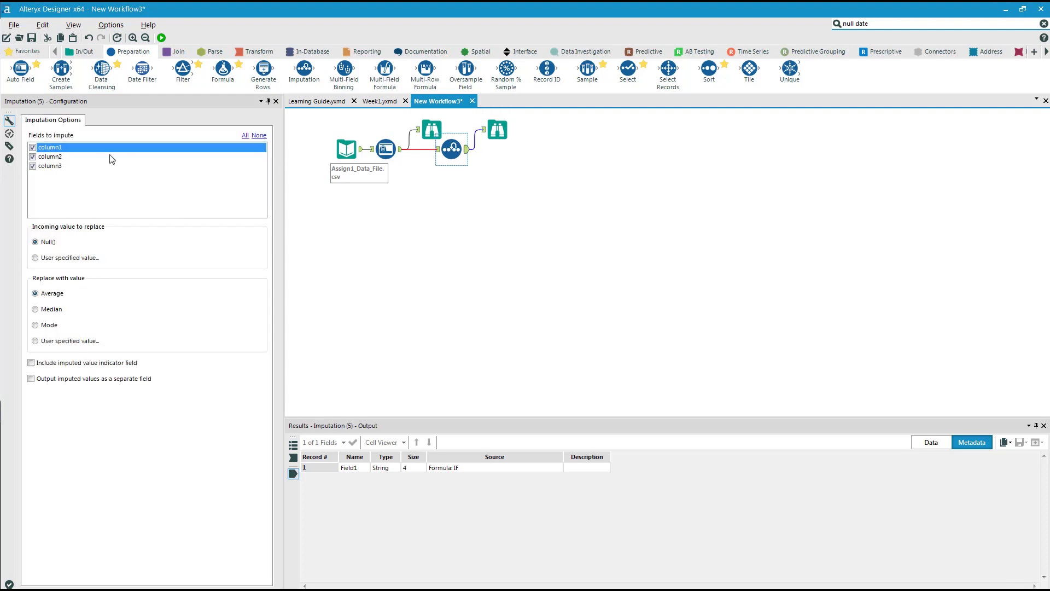
{"action": "left_click", "coordinate": [33, 166]}
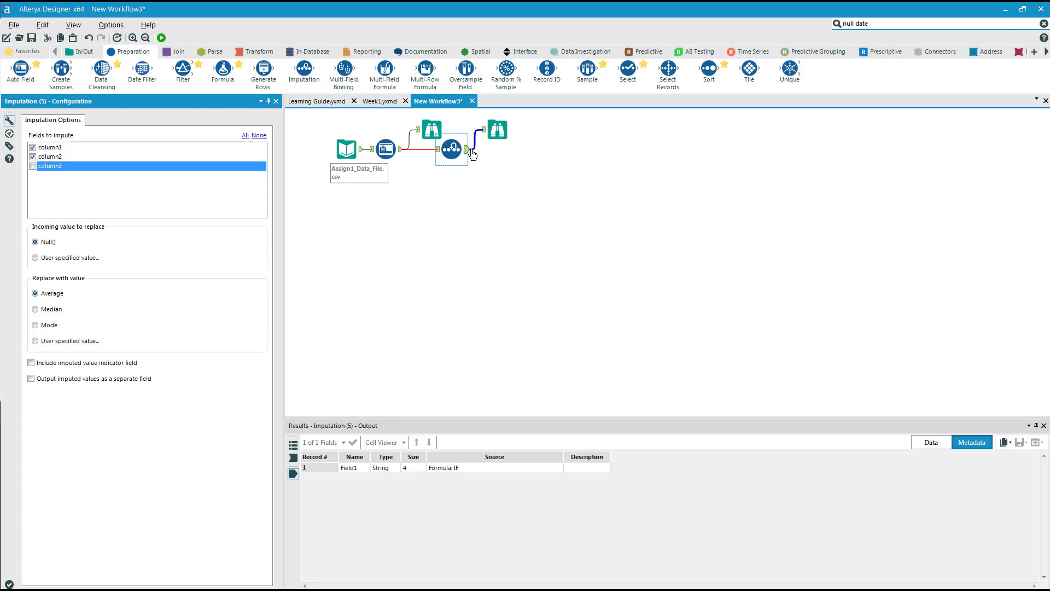
{"action": "left_click", "coordinate": [162, 38]}
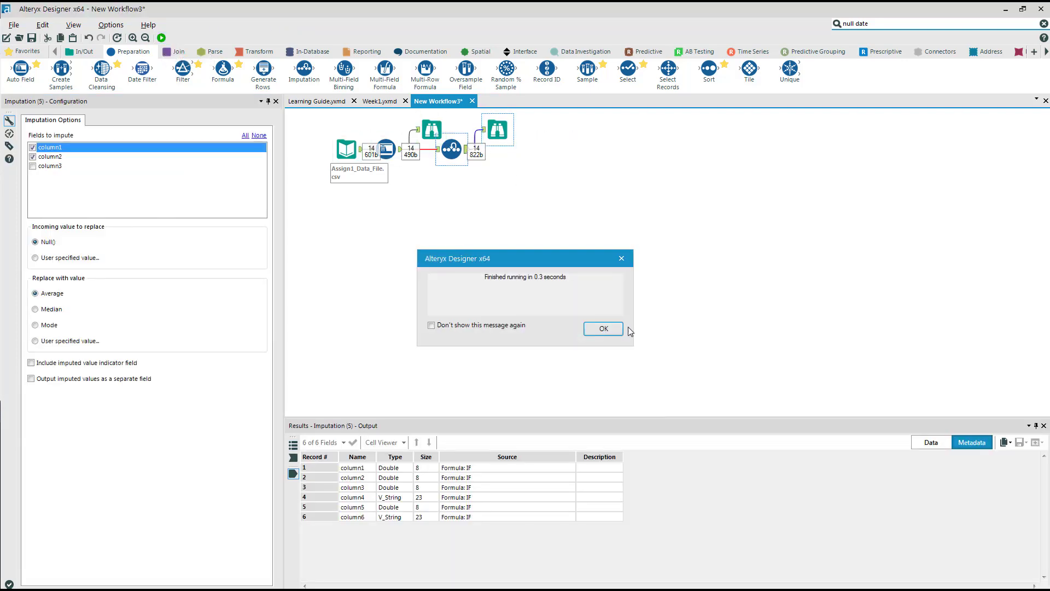
{"action": "left_click", "coordinate": [600, 326]}
Step: Inspect the data records in the Browse tool after the Imputation tool, checking the imputed column2 values
{"action": "left_click", "coordinate": [502, 131]}
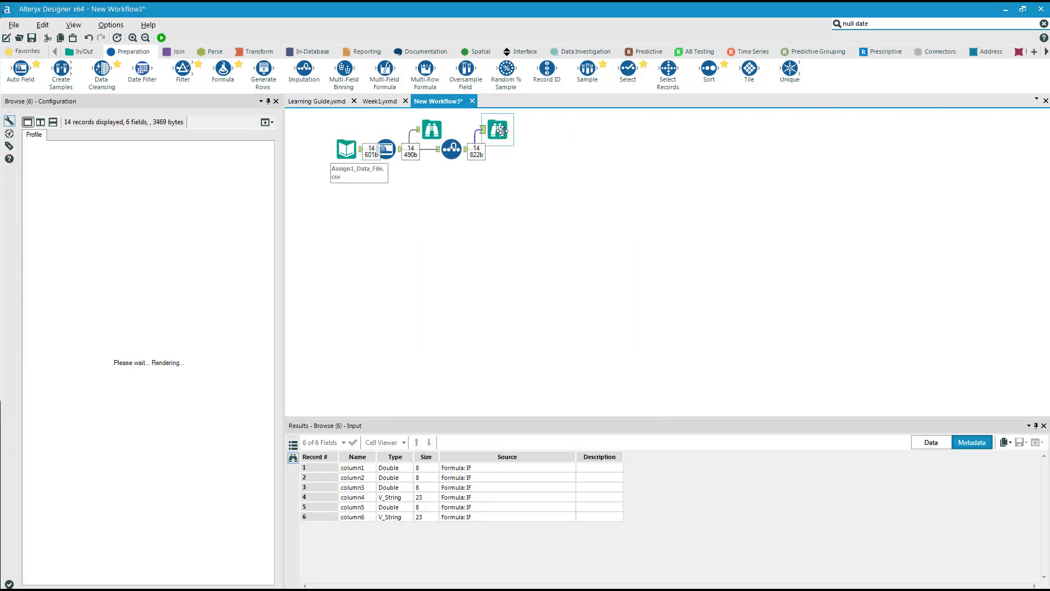
{"action": "left_click", "coordinate": [931, 442]}
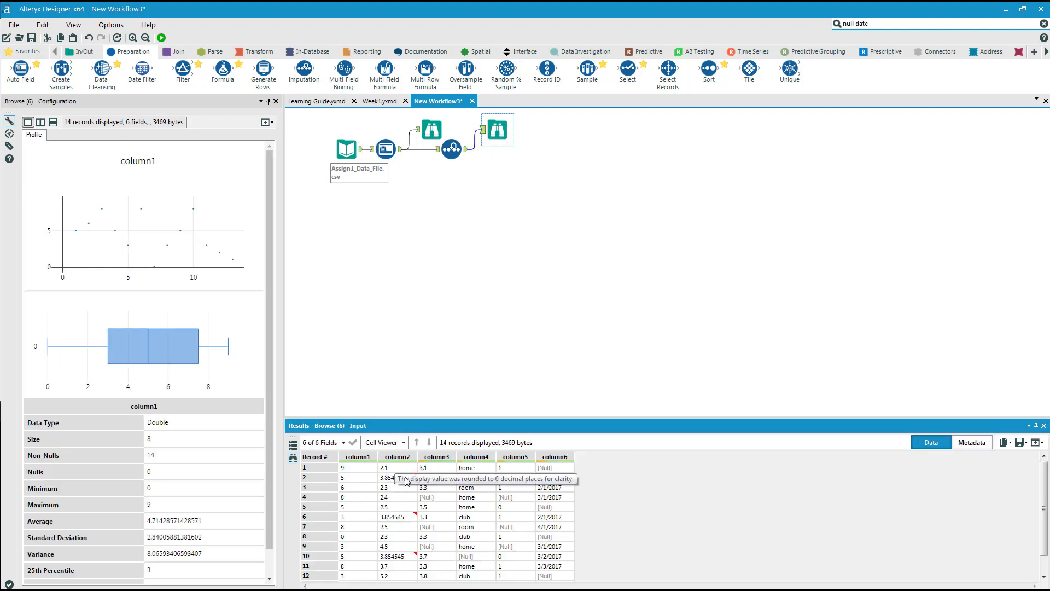
{"action": "mouse_move", "coordinate": [418, 479]}
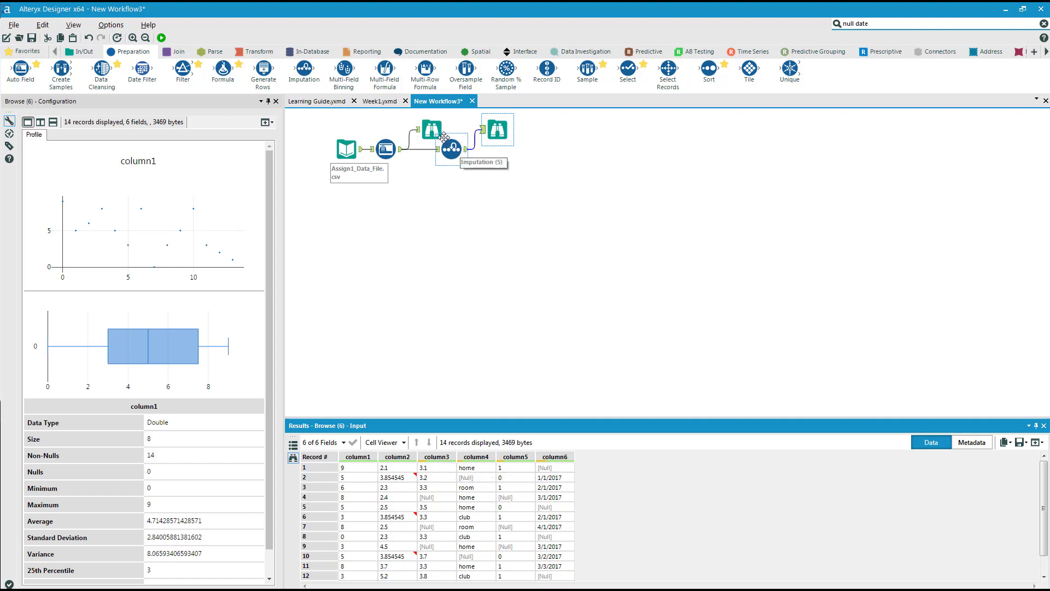
Step: Connect a second Imputation tool after the first one and attach a Browse tool to its output
{"action": "left_click_drag", "start_coordinate": [304, 68], "coordinate": [529, 148]}
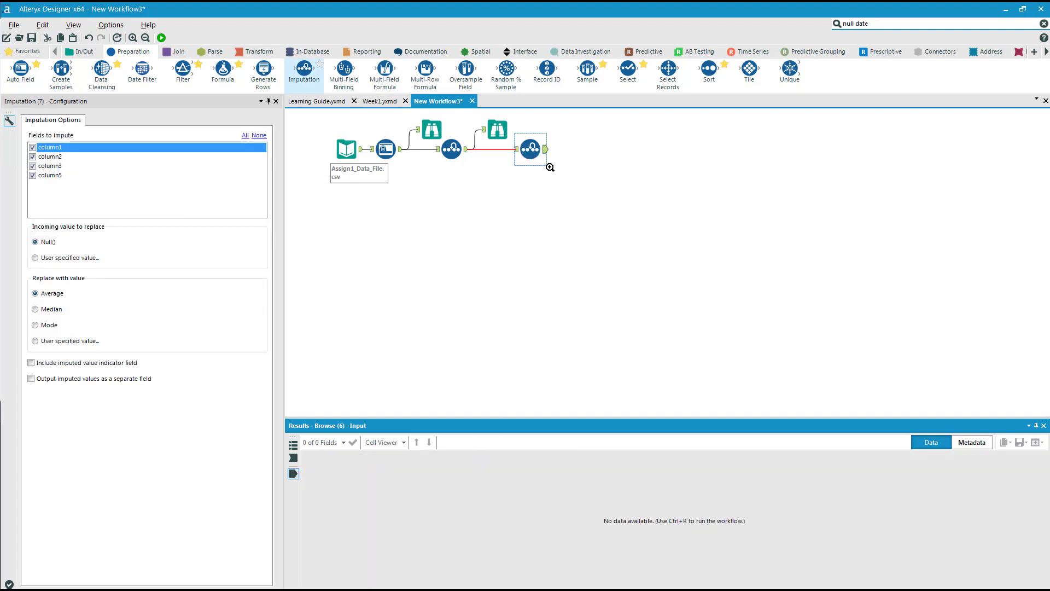
{"action": "right_click", "coordinate": [527, 151]}
{"action": "left_click", "coordinate": [571, 294]}
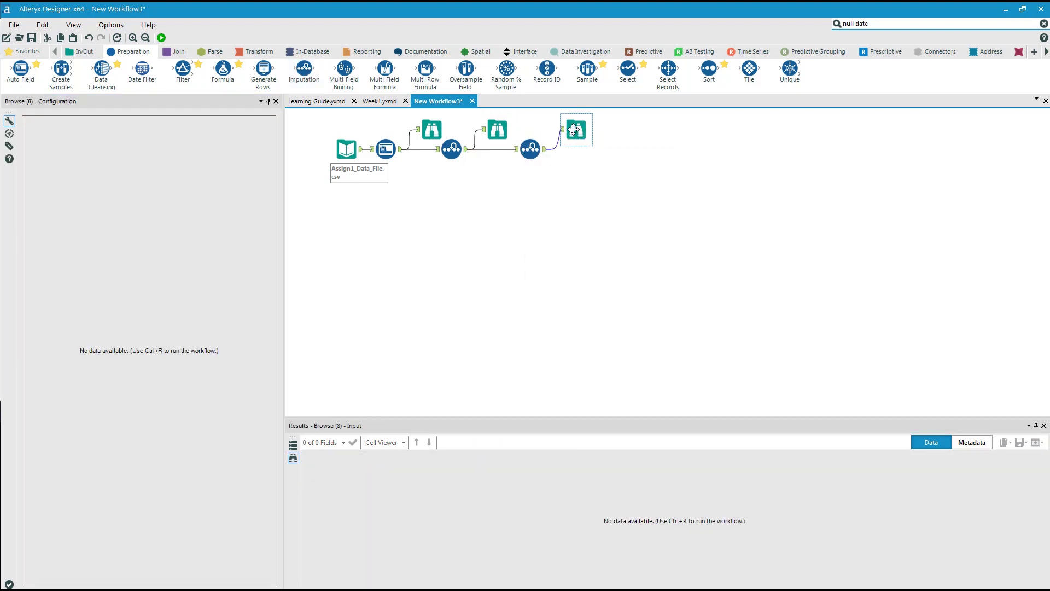
Step: Configure the second Imputation tool to impute only column3, replacing nulls with the median
{"action": "left_click", "coordinate": [530, 149]}
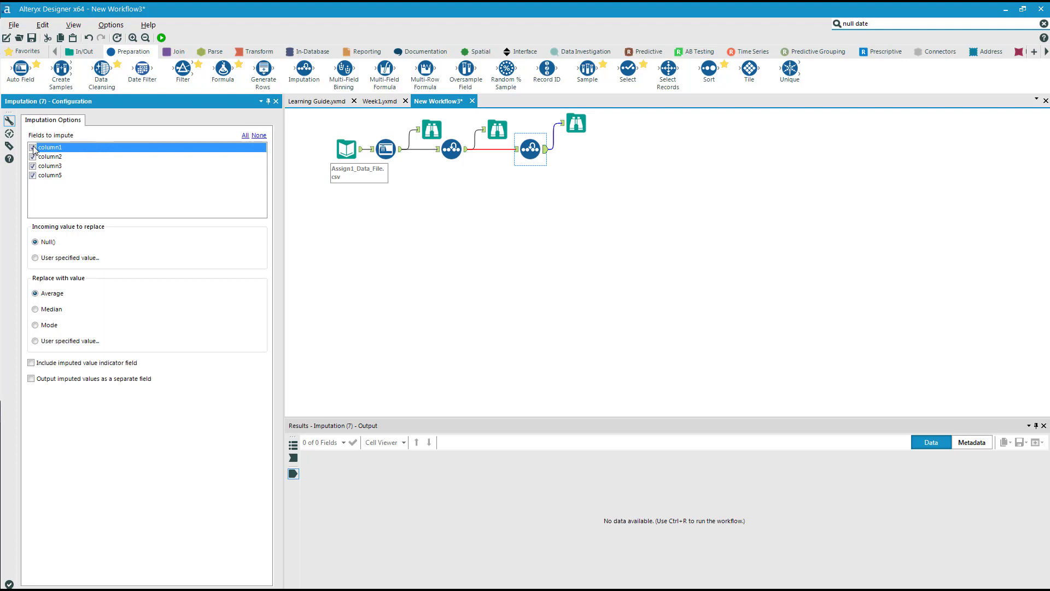
{"action": "left_click", "coordinate": [32, 157]}
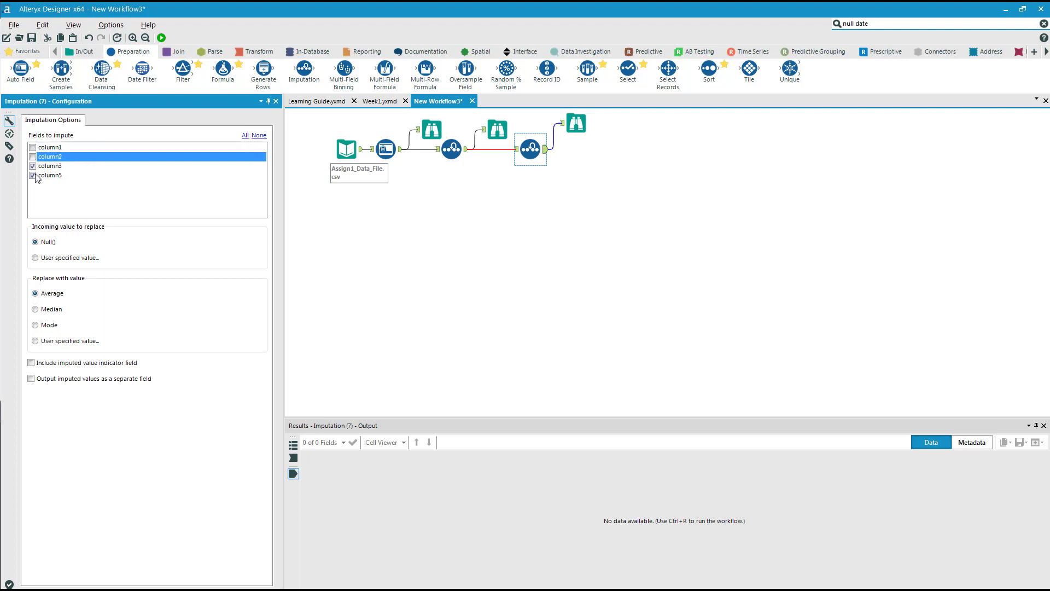
{"action": "left_click", "coordinate": [33, 175]}
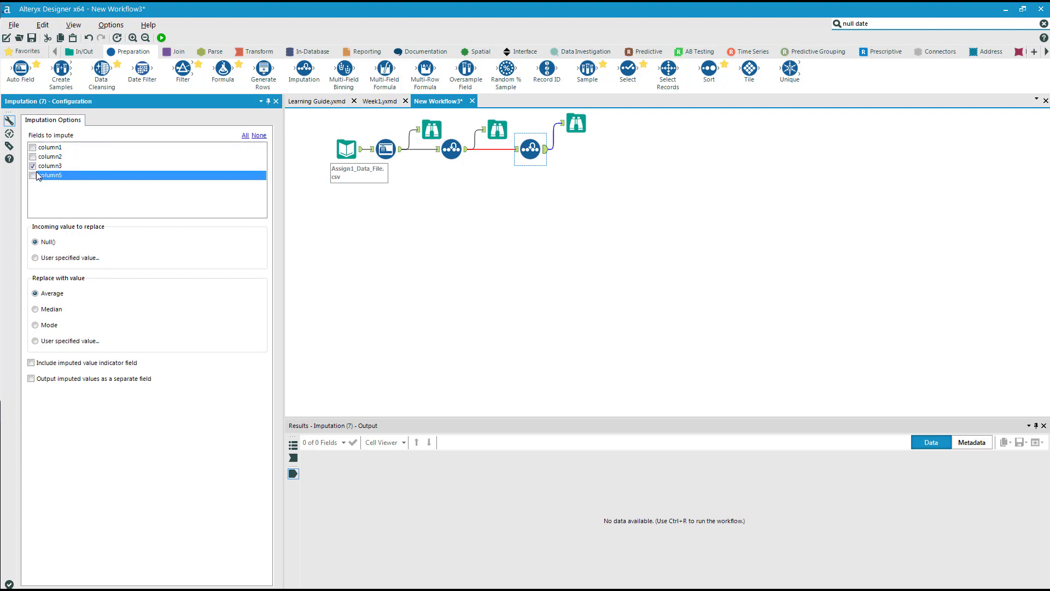
{"action": "left_click", "coordinate": [35, 309]}
Step: Run the workflow and view the data in the Browse tool after the second Imputation tool
{"action": "left_click", "coordinate": [161, 38]}
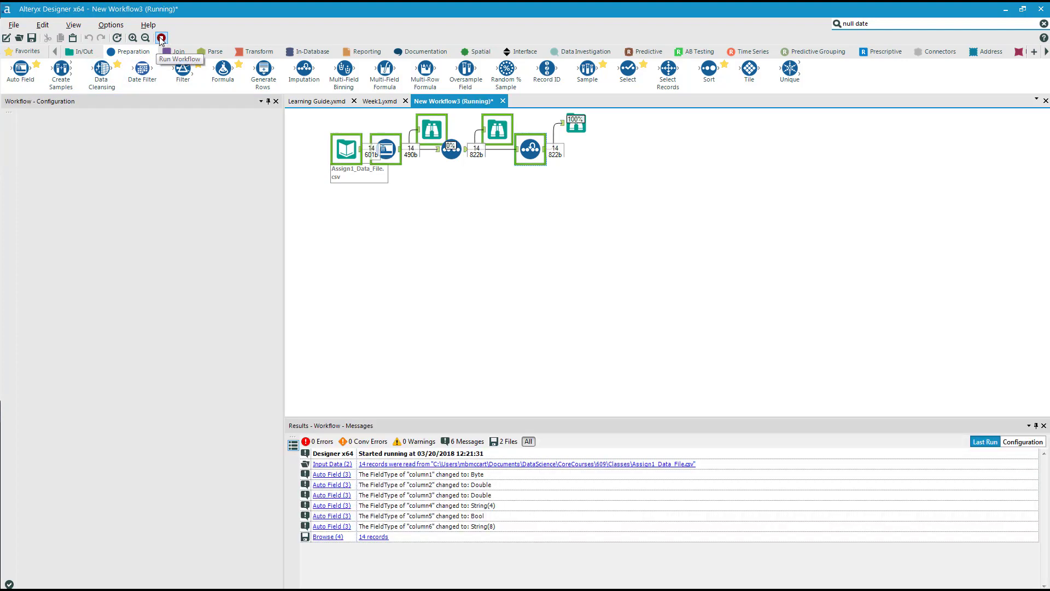
{"action": "left_click", "coordinate": [583, 327]}
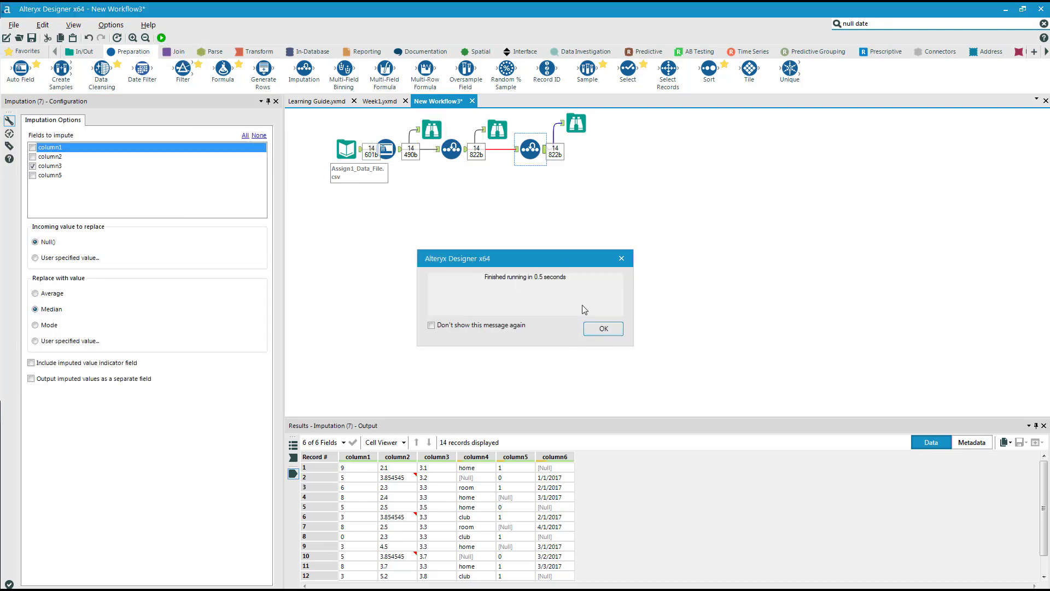
{"action": "left_click", "coordinate": [574, 123]}
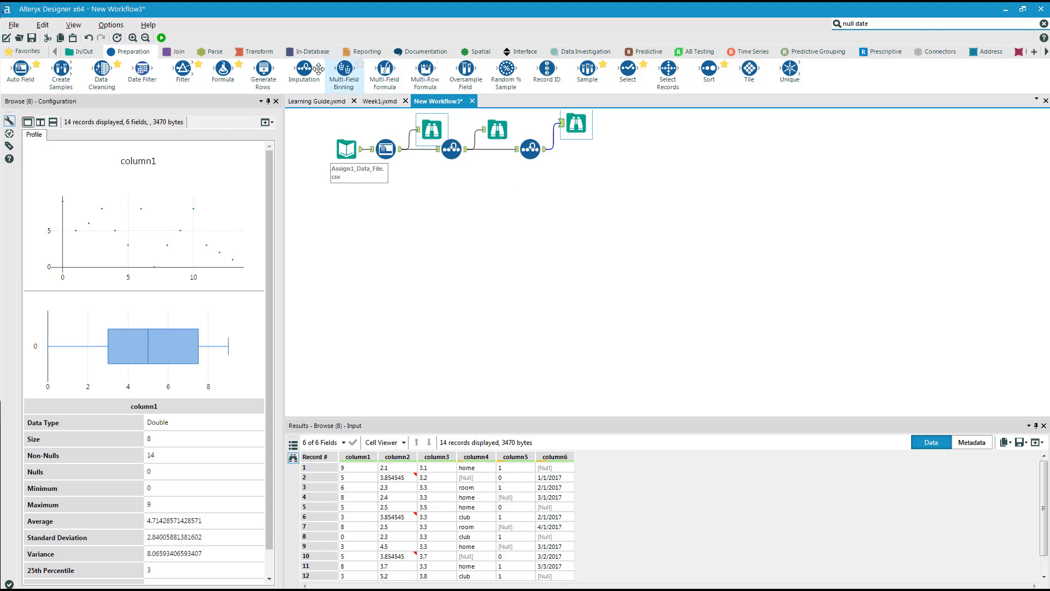
Step: Connect a third Imputation tool at the end of the workflow, replacing nulls only in column5 with a user-specified value of 1
{"action": "left_click_drag", "start_coordinate": [304, 68], "coordinate": [606, 156]}
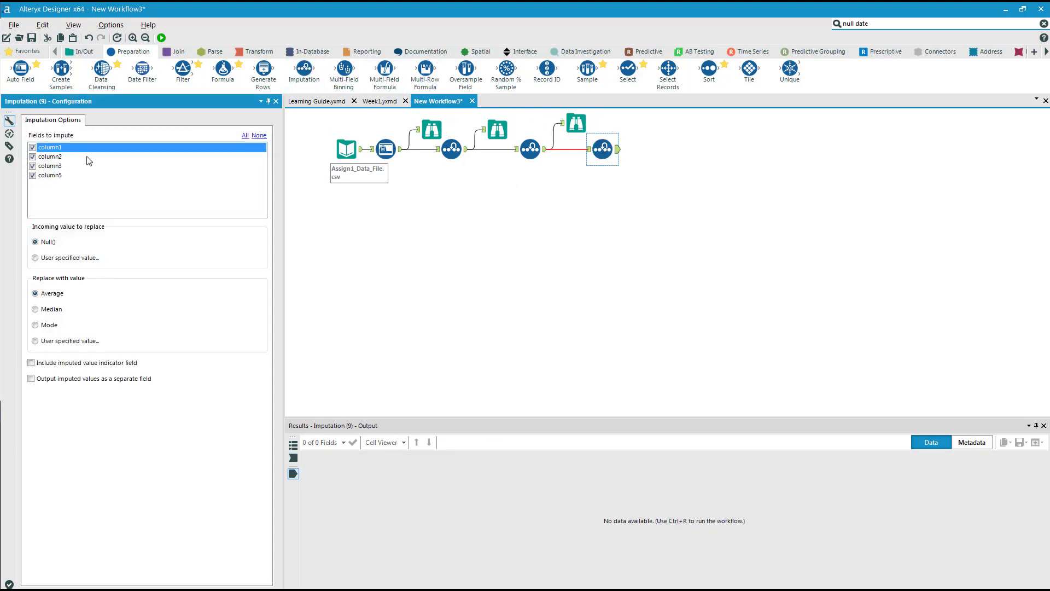
{"action": "left_click", "coordinate": [33, 147]}
{"action": "left_click", "coordinate": [34, 157]}
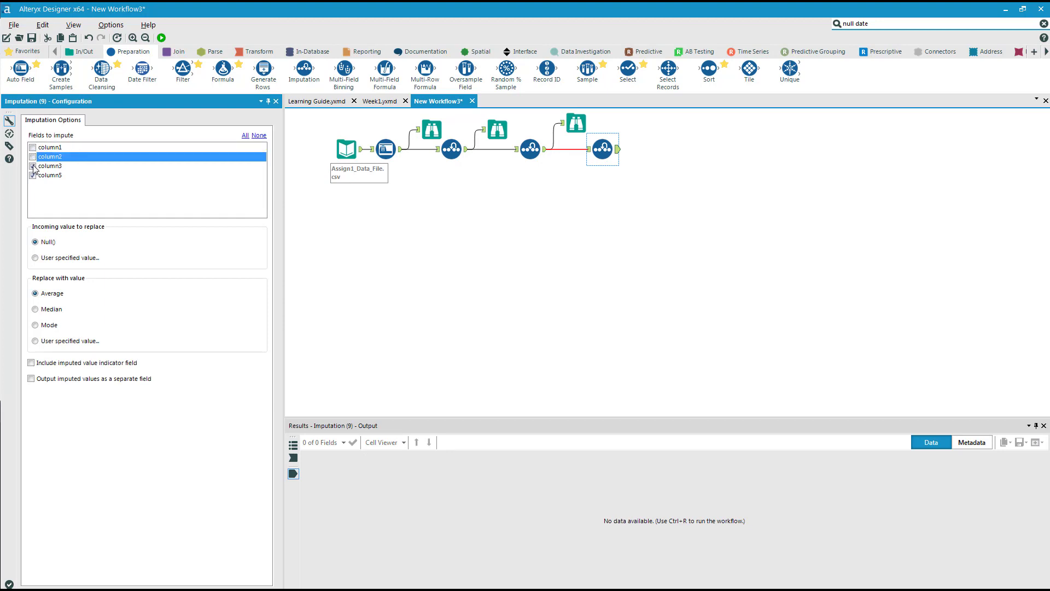
{"action": "left_click", "coordinate": [33, 166]}
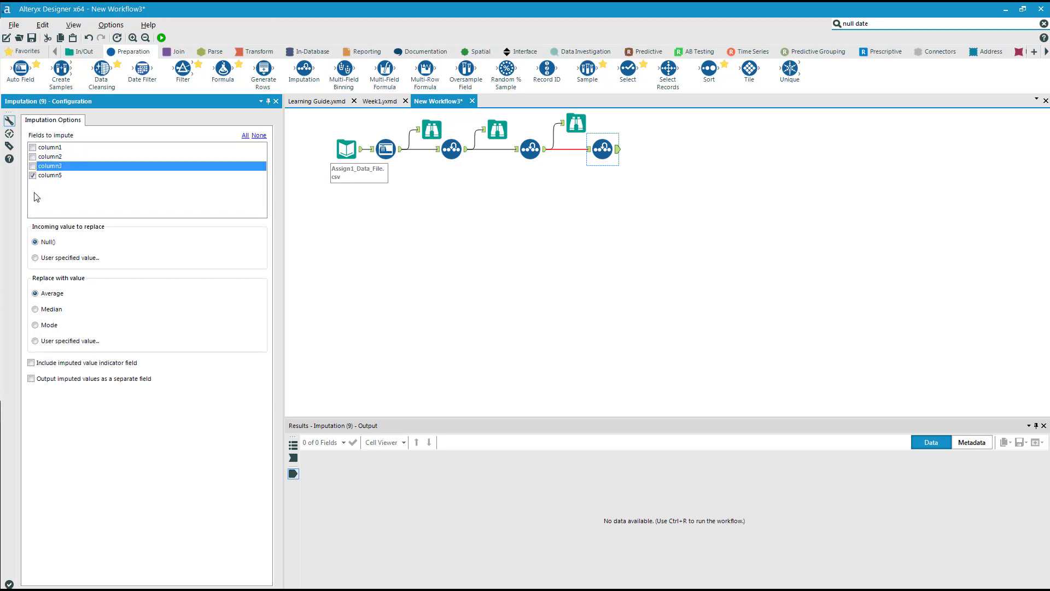
{"action": "left_click", "coordinate": [38, 343]}
{"action": "left_click_drag", "start_coordinate": [71, 356], "coordinate": [5, 356]}
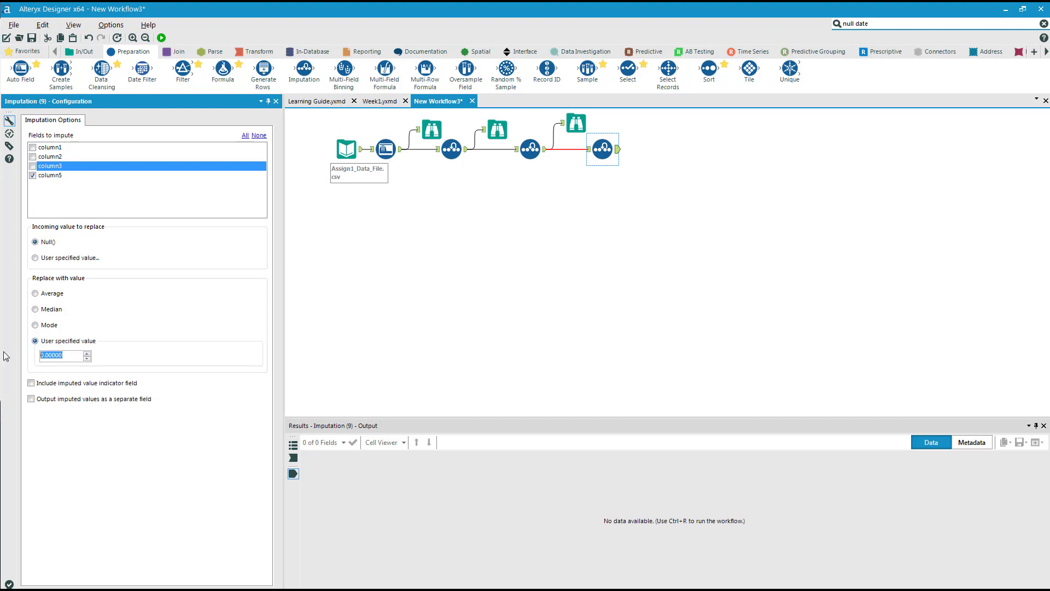
{"action": "type", "text": "1"}
Step: Attach a Browse tool, moved slightly above the line, to the third Imputation tool's output and run the workflow
{"action": "right_click", "coordinate": [610, 147]}
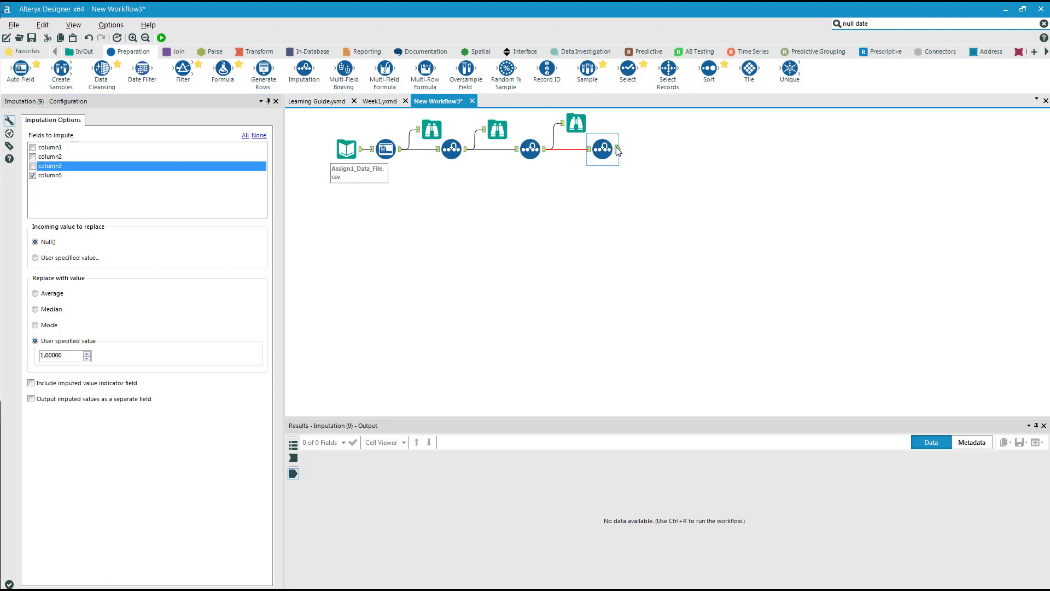
{"action": "left_click", "coordinate": [665, 290]}
{"action": "left_click_drag", "start_coordinate": [653, 156], "coordinate": [644, 131]}
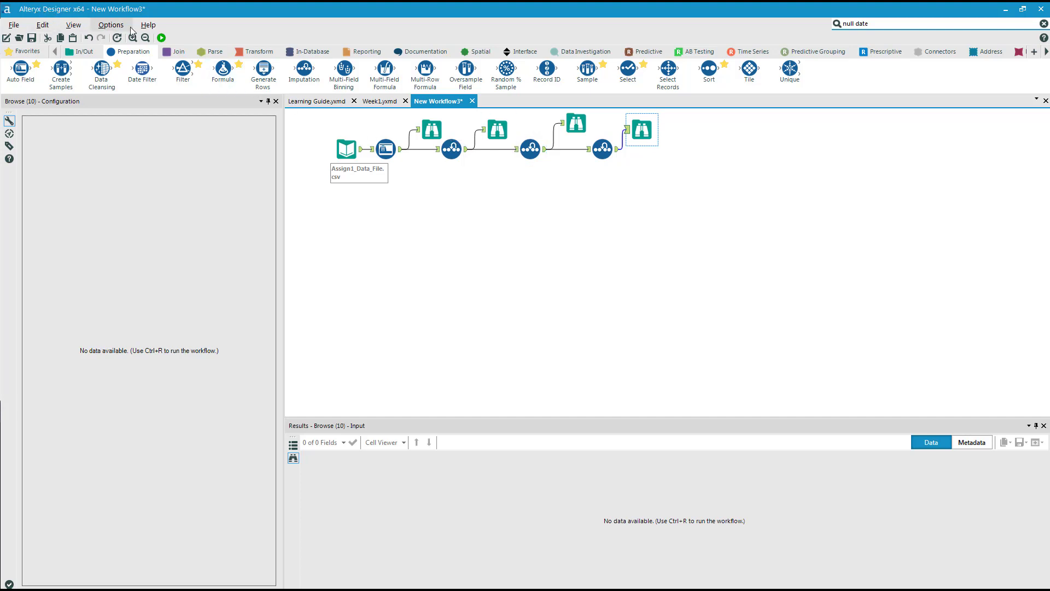
{"action": "left_click", "coordinate": [162, 38]}
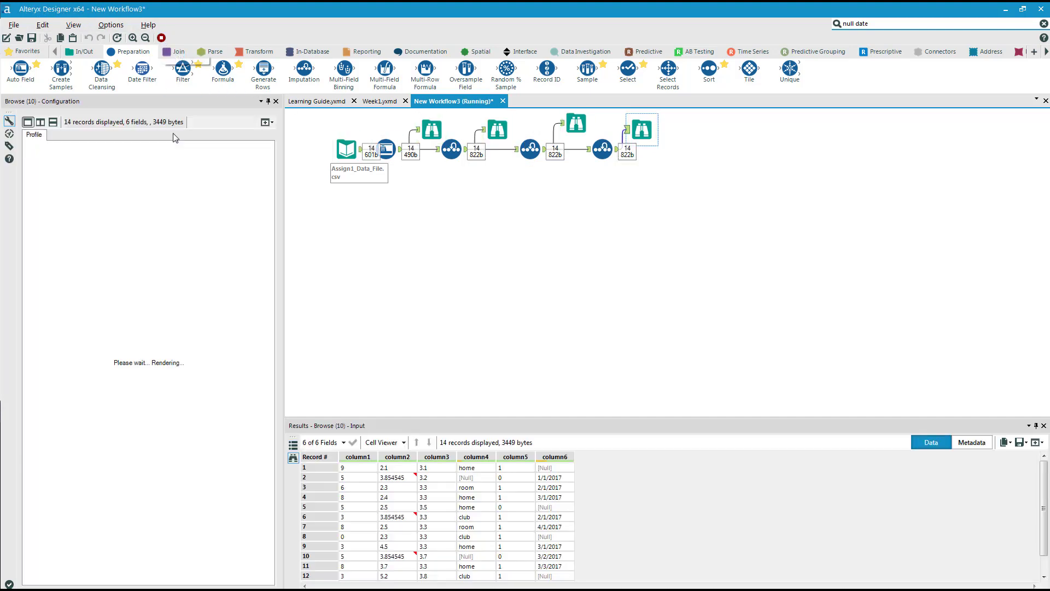
Step: Compare the data in the four Browse tools, from the Auto Field output through the third Imputation tool
{"action": "key", "text": "Return"}
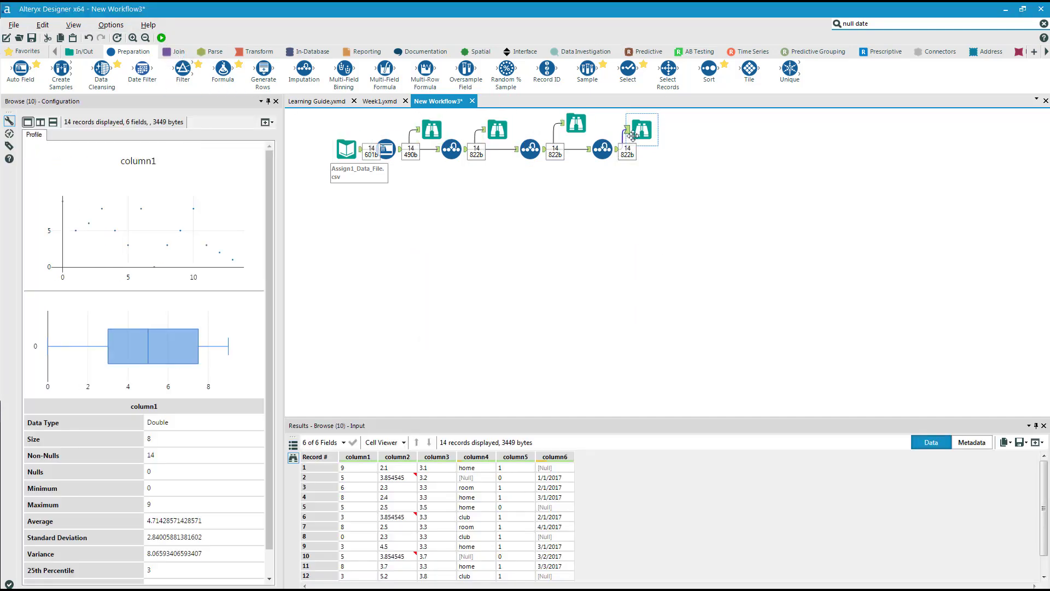
{"action": "left_click", "coordinate": [433, 127]}
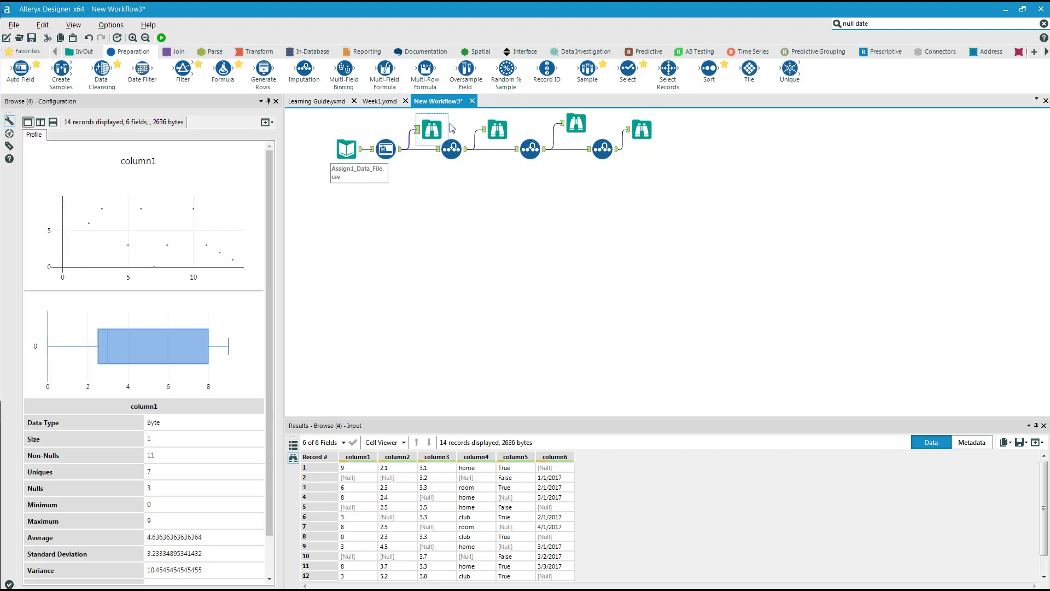
{"action": "left_click", "coordinate": [497, 129]}
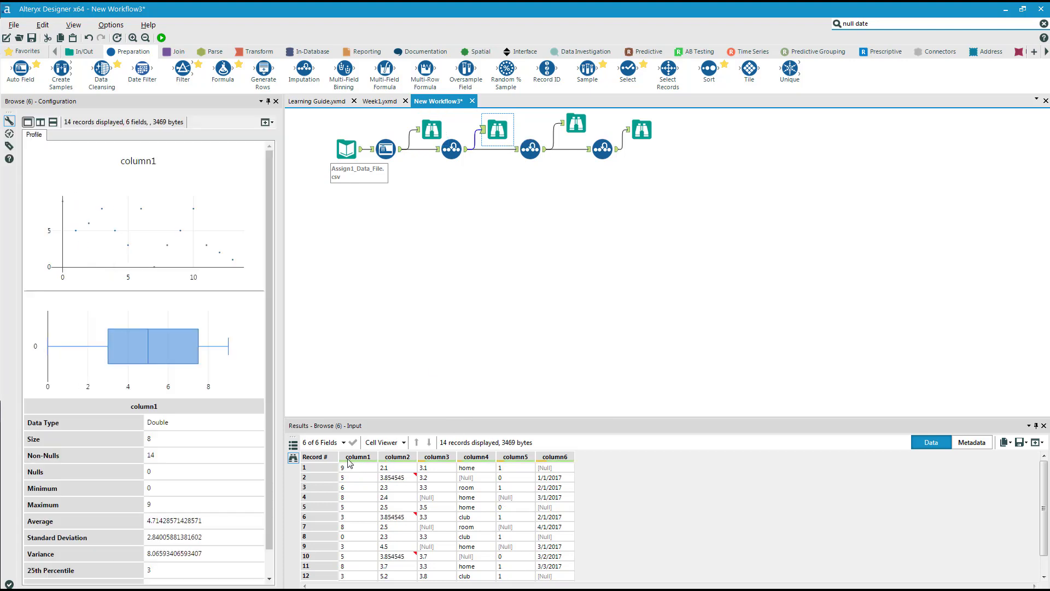
{"action": "left_click", "coordinate": [577, 123]}
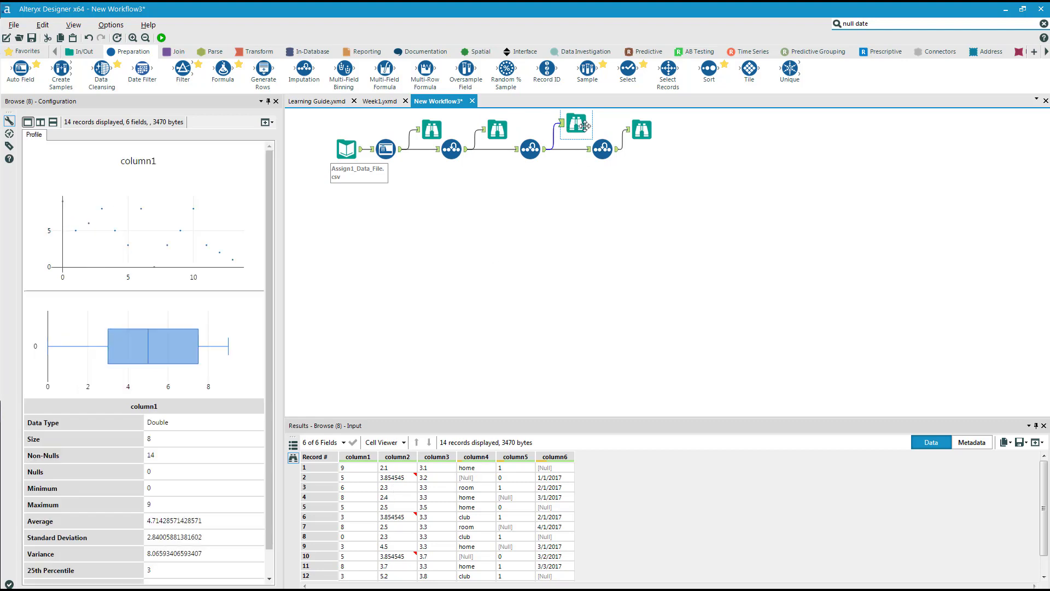
{"action": "left_click", "coordinate": [641, 130]}
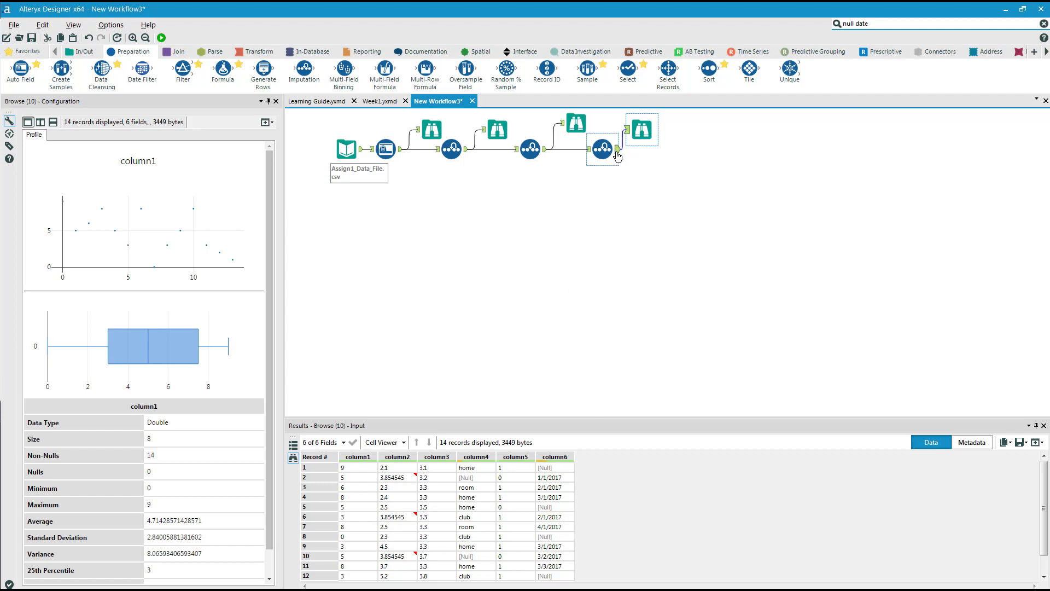
{"action": "left_click", "coordinate": [595, 237]}
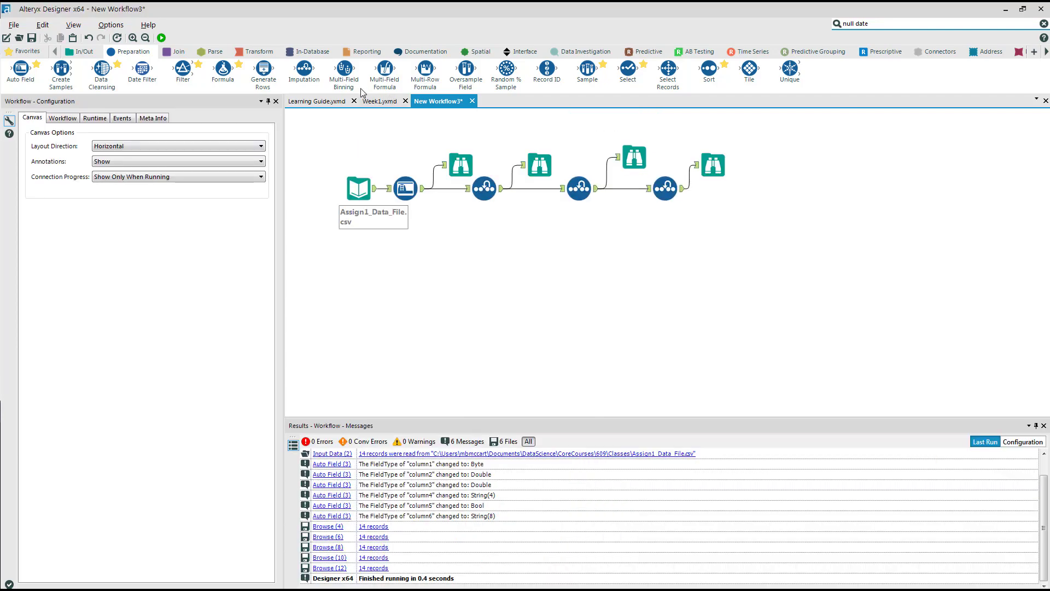
Step: Connect a Formula tool after the third Imputation tool and attach a Browse tool, positioned above the line, to its output
{"action": "left_click_drag", "start_coordinate": [222, 70], "coordinate": [752, 189]}
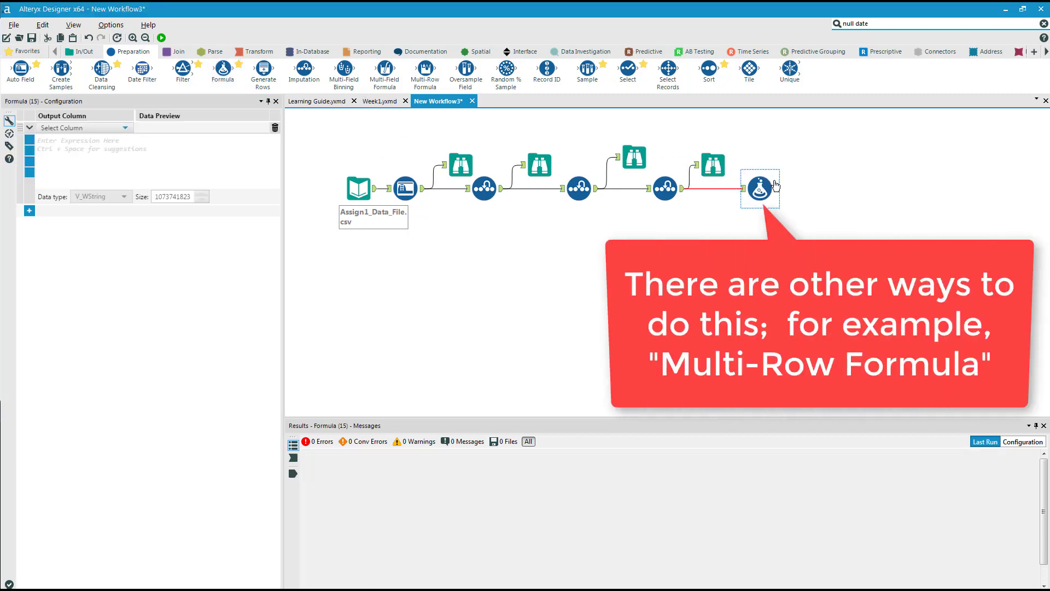
{"action": "right_click", "coordinate": [760, 187]}
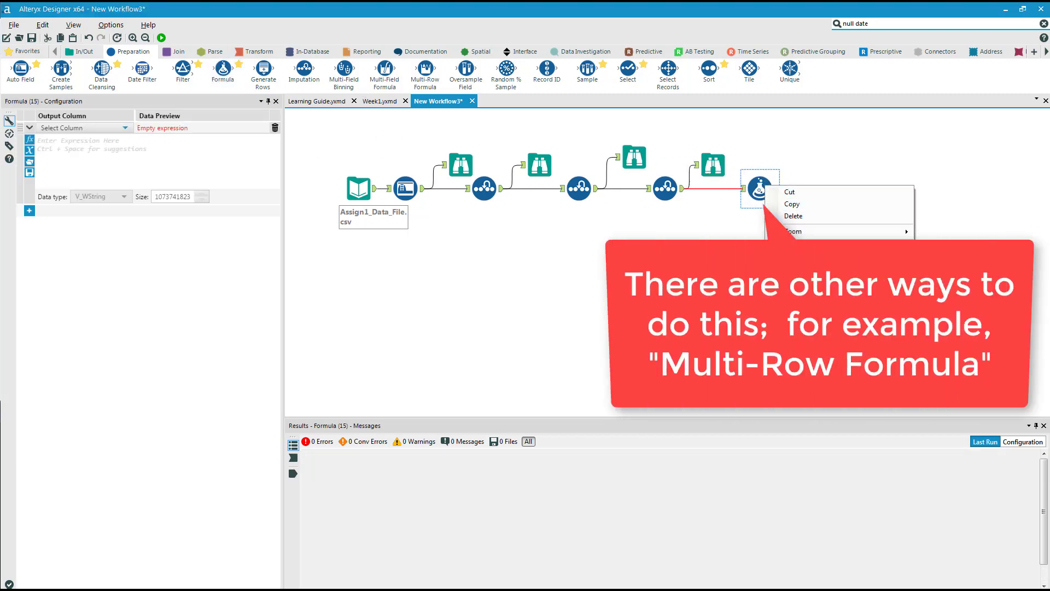
{"action": "left_click", "coordinate": [804, 283]}
{"action": "left_click_drag", "start_coordinate": [822, 187], "coordinate": [806, 148]}
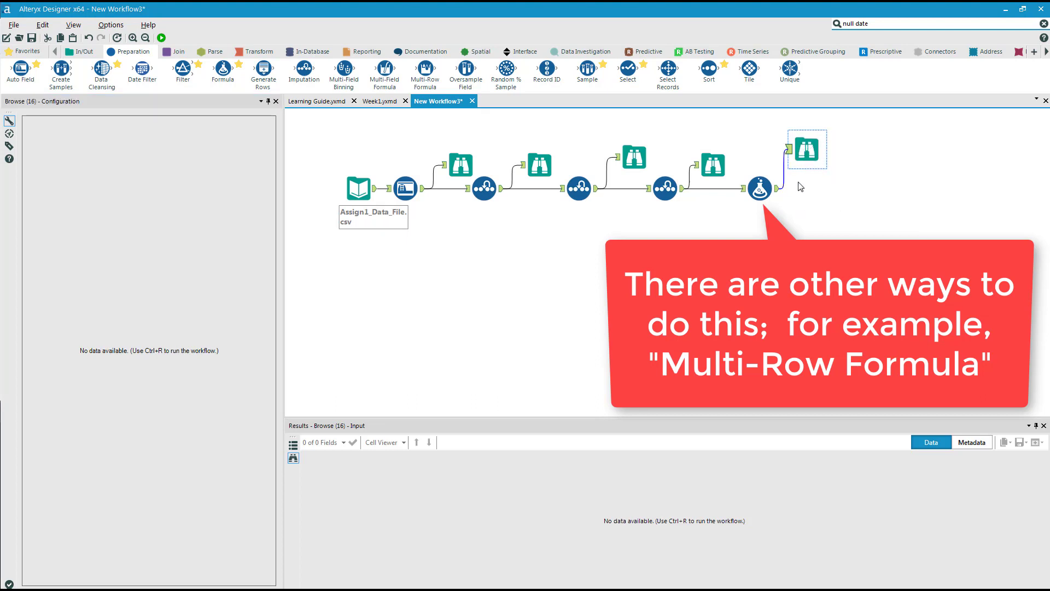
Step: Set the Formula tool's output column to column4 and insert the IF c THEN t ELSE f ENDIF template as its expression
{"action": "left_click", "coordinate": [761, 187]}
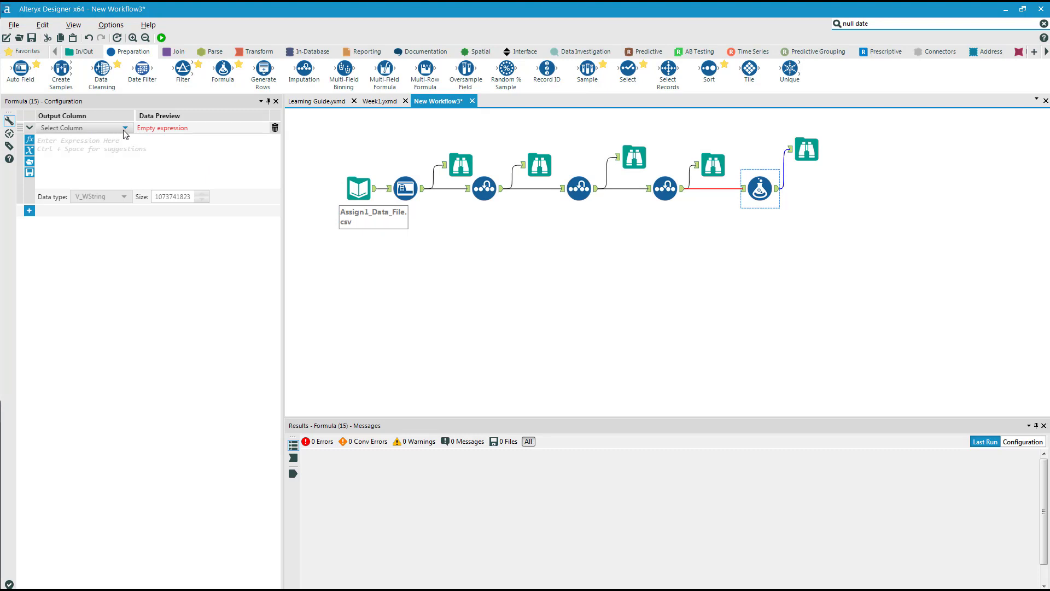
{"action": "left_click", "coordinate": [124, 128]}
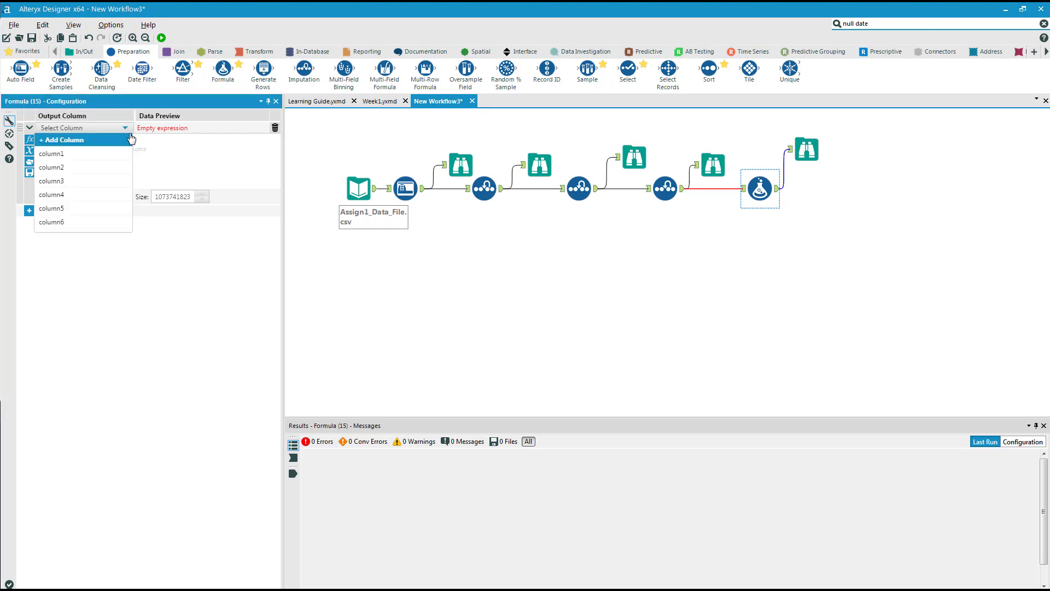
{"action": "left_click", "coordinate": [51, 148]}
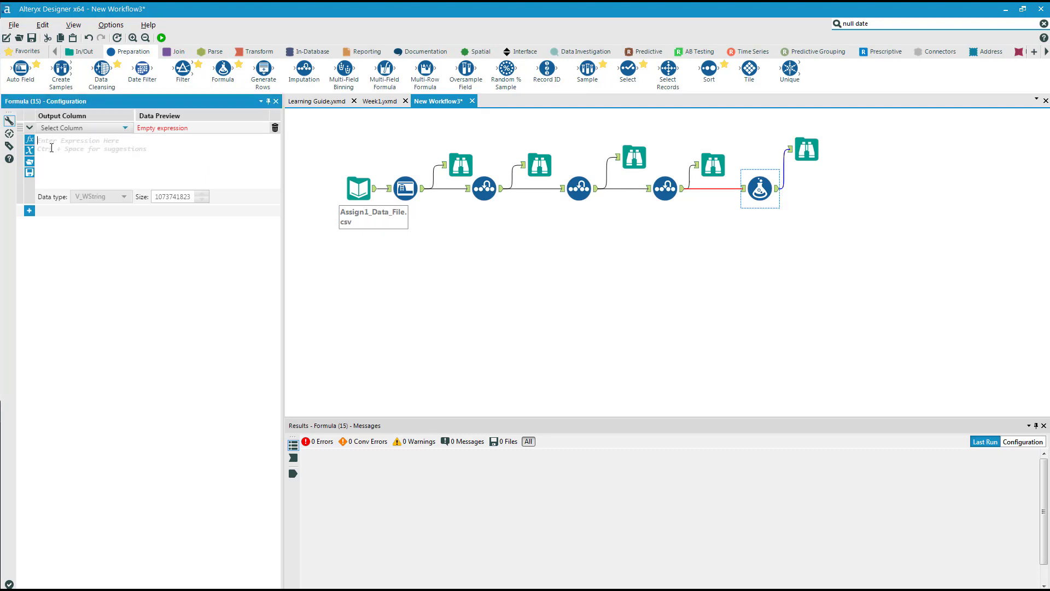
{"action": "left_click", "coordinate": [125, 127]}
{"action": "type", "text": "if"}
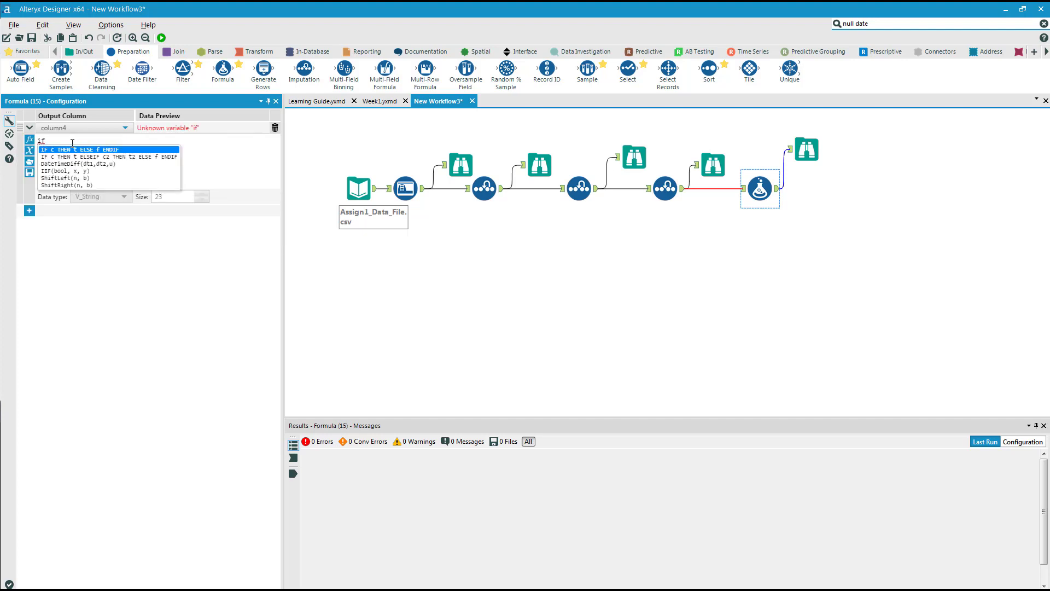
{"action": "double_click", "coordinate": [71, 150]}
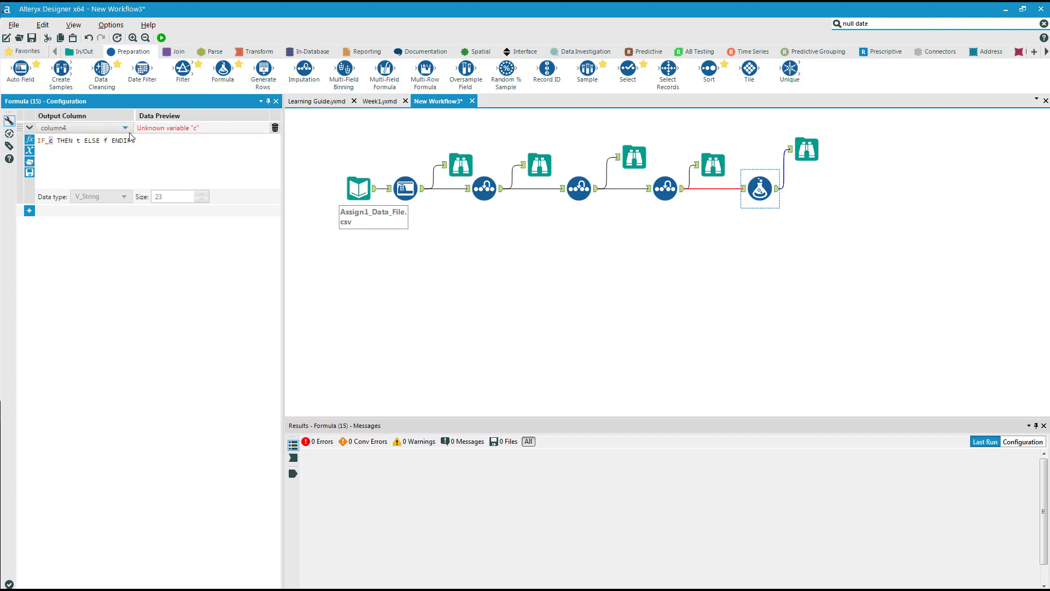
Step: Complete the column4 expression as IF [column4]=Null() THEN "club" ELSE [column4] ENDIF
{"action": "left_click", "coordinate": [30, 152]}
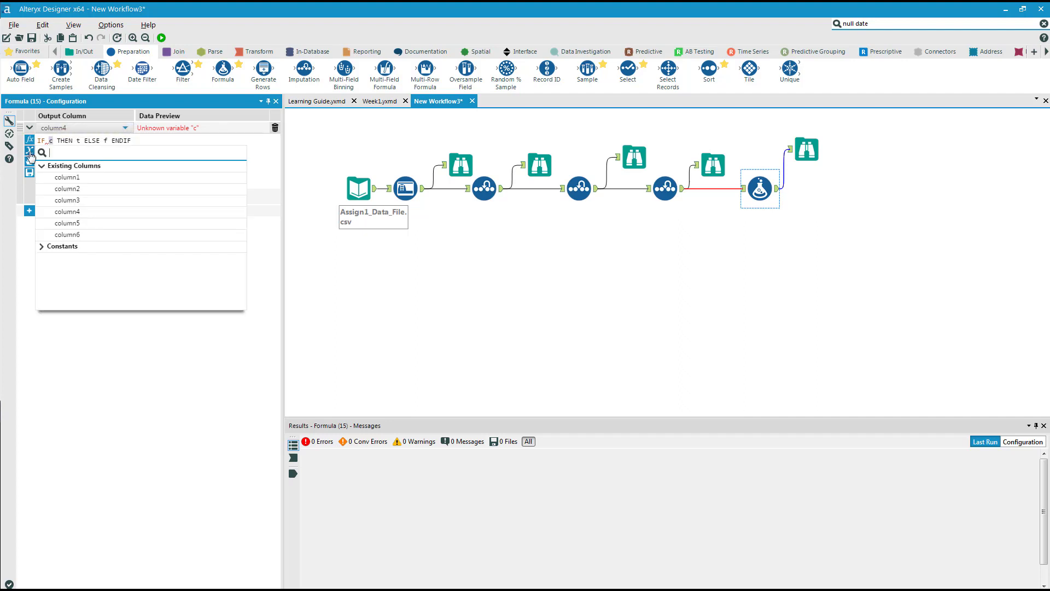
{"action": "double_click", "coordinate": [81, 211]}
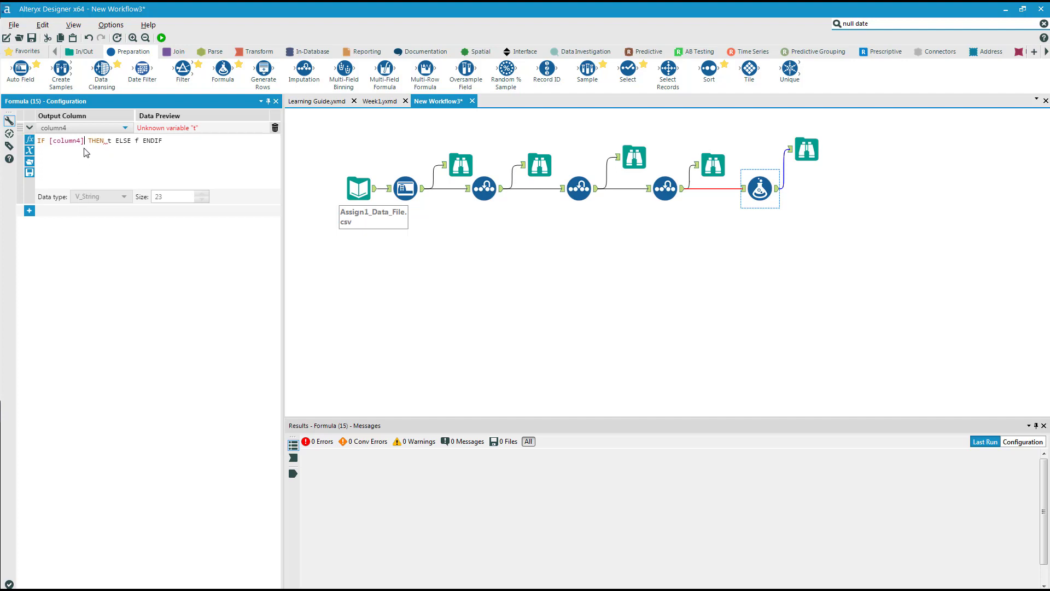
{"action": "type", "text": "=NULL"}
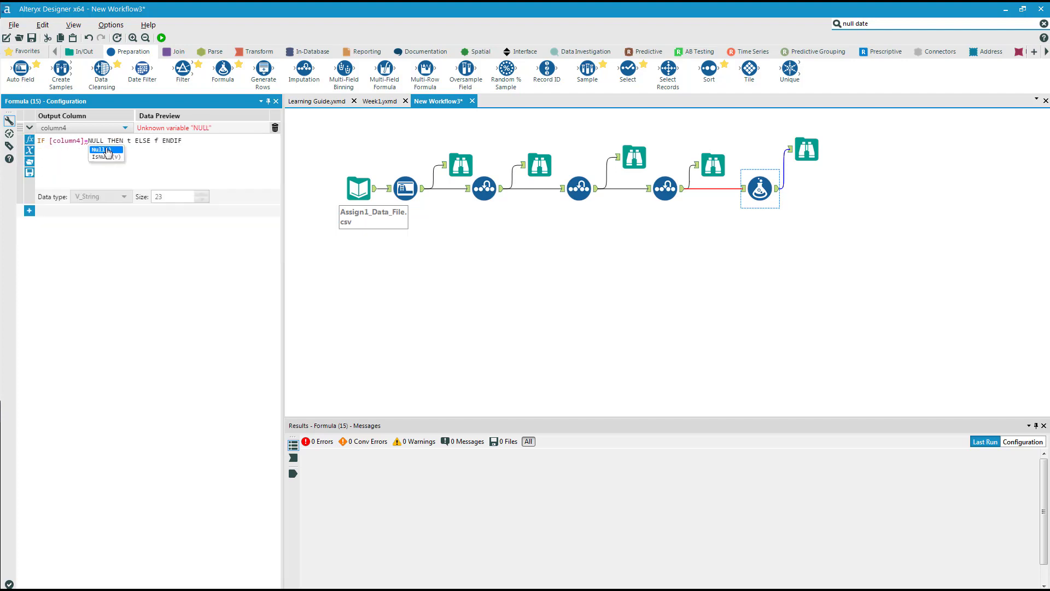
{"action": "double_click", "coordinate": [106, 150]}
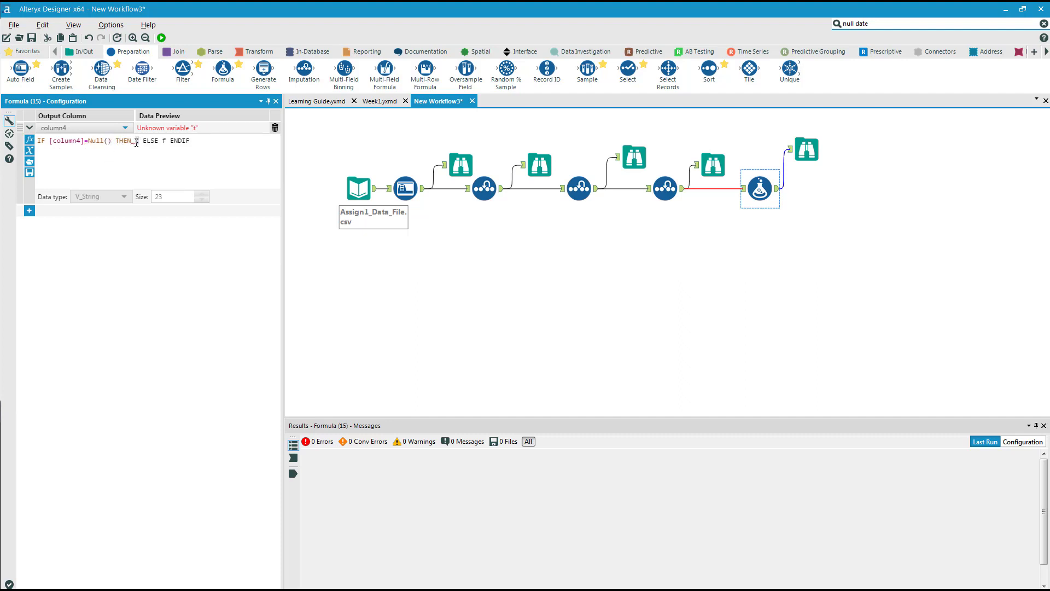
{"action": "type", "text": "\"club\""}
{"action": "left_click", "coordinate": [186, 140]}
{"action": "left_click", "coordinate": [29, 150]}
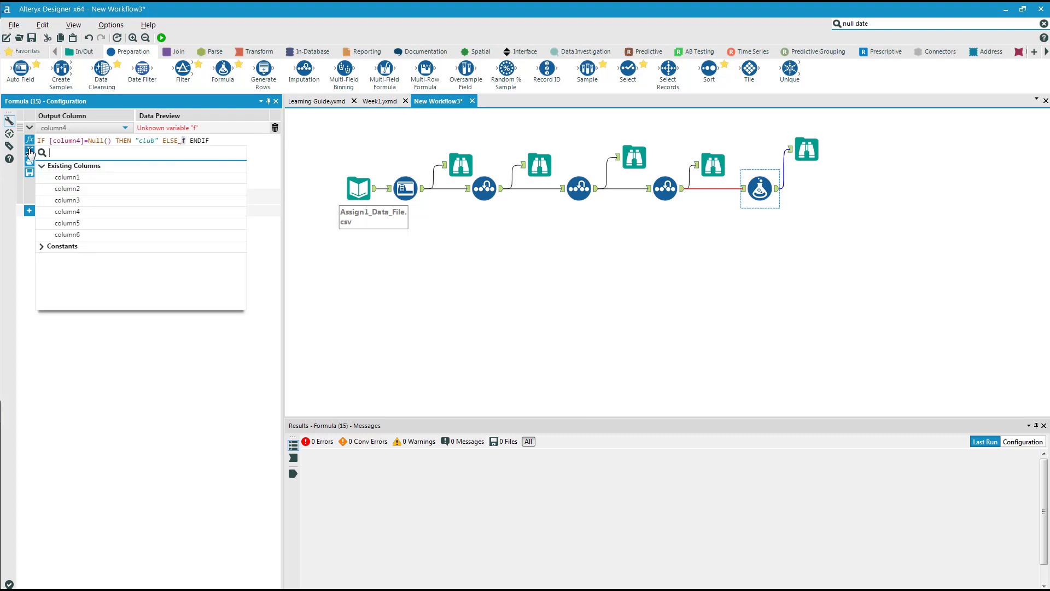
{"action": "left_click", "coordinate": [75, 213]}
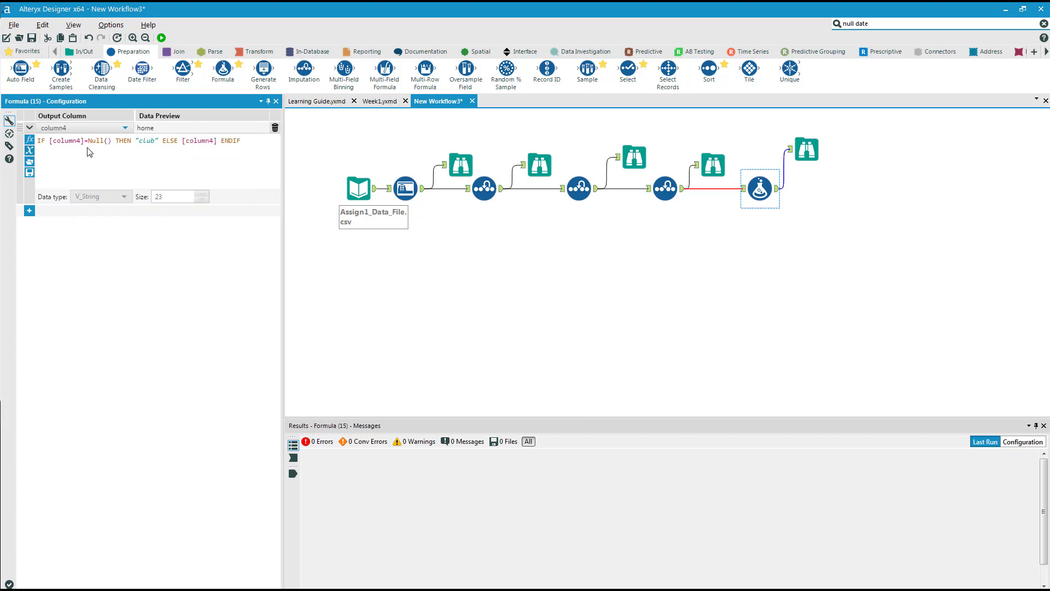
Step: Run the workflow and compare column4 in the Browse tools before and after the Formula tool
{"action": "left_click", "coordinate": [161, 38]}
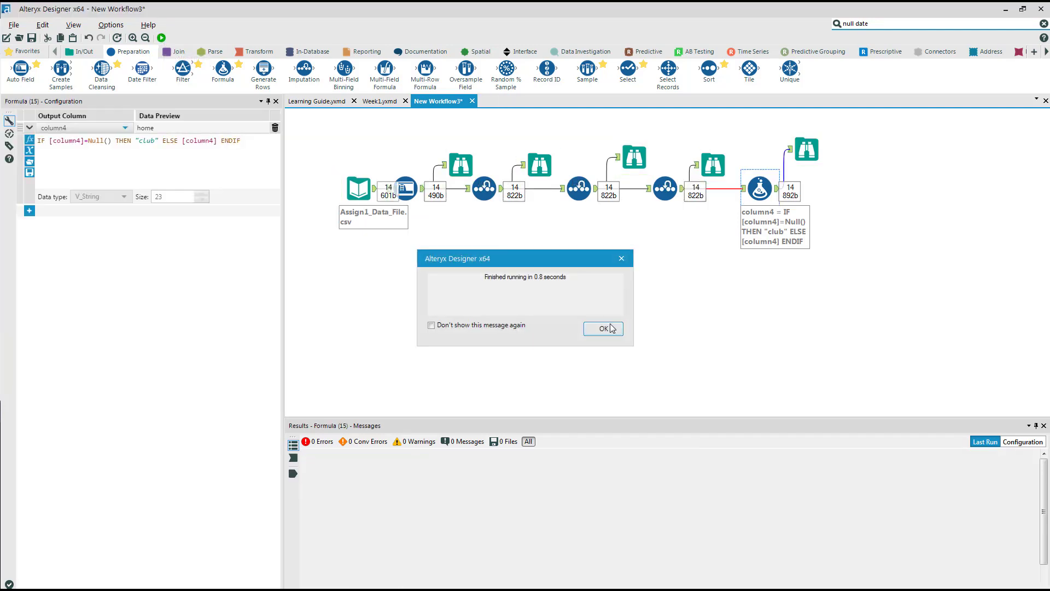
{"action": "left_click", "coordinate": [604, 329]}
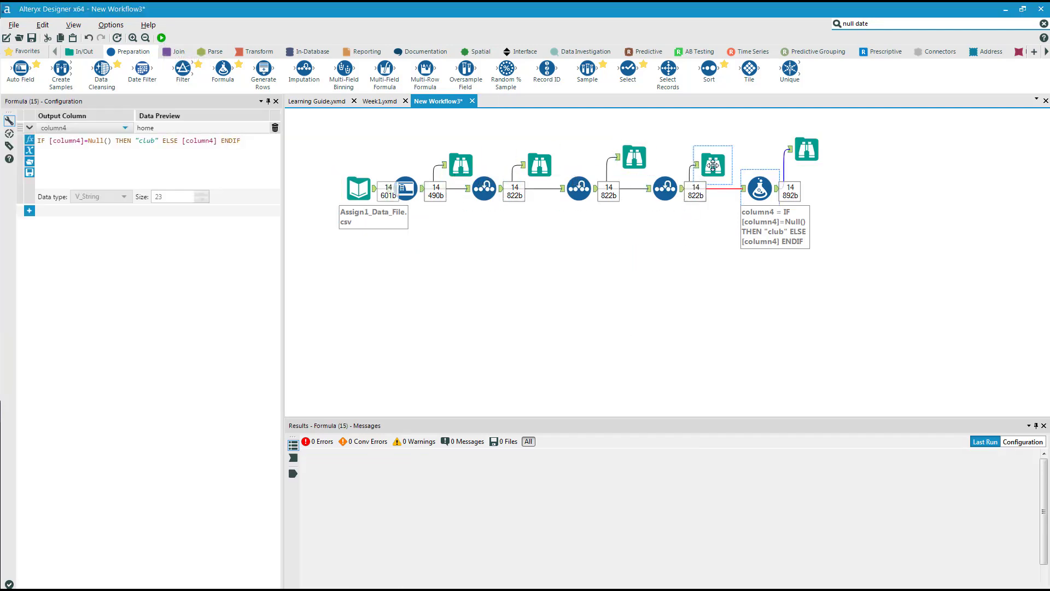
{"action": "left_click", "coordinate": [713, 165]}
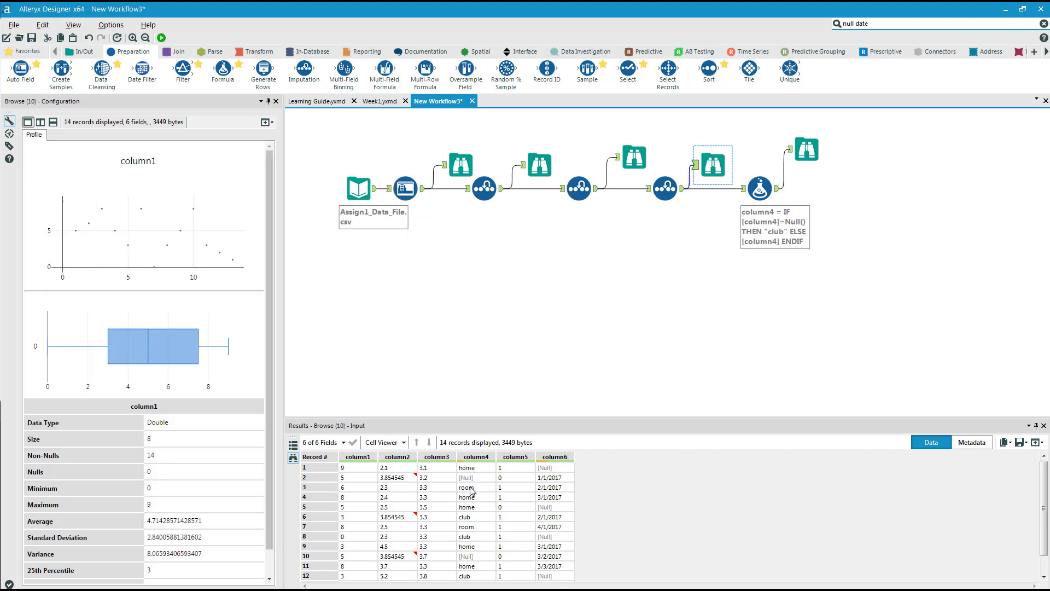
{"action": "left_click", "coordinate": [807, 150]}
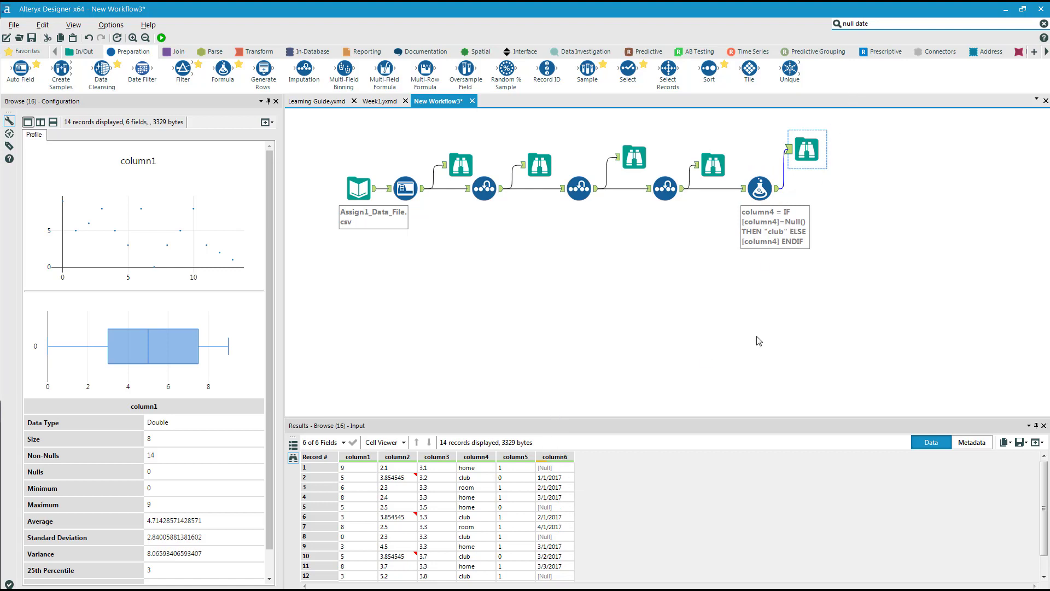
Step: Connect a second Formula tool at the end of the workflow and attach a Browse tool, moved above the line, to its output
{"action": "left_click", "coordinate": [635, 157], "text": "ctrl"}
{"action": "left_click_drag", "start_coordinate": [222, 69], "coordinate": [839, 188]}
{"action": "right_click", "coordinate": [840, 187]}
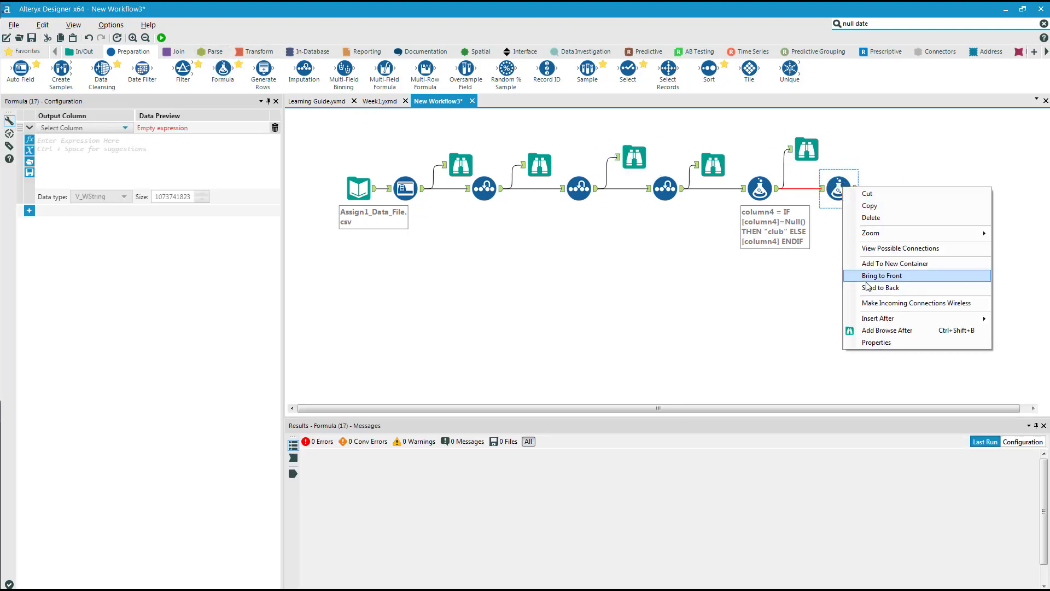
{"action": "left_click", "coordinate": [881, 330]}
{"action": "left_click_drag", "start_coordinate": [889, 189], "coordinate": [888, 158]}
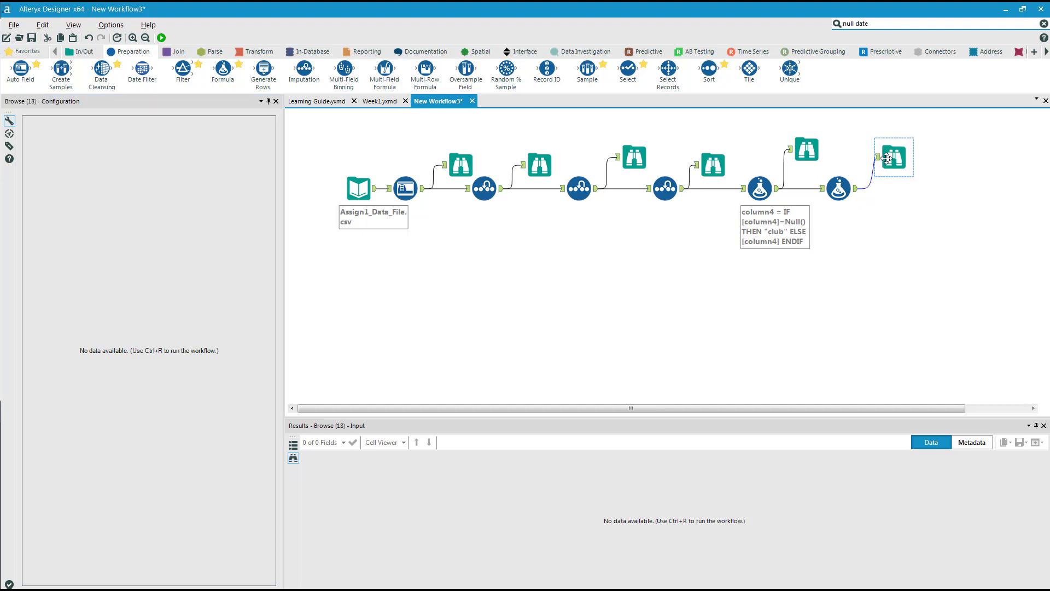
Step: Set the second Formula tool's output column to column6 and insert the IF c THEN t ELSE f ENDIF template
{"action": "left_click", "coordinate": [838, 189]}
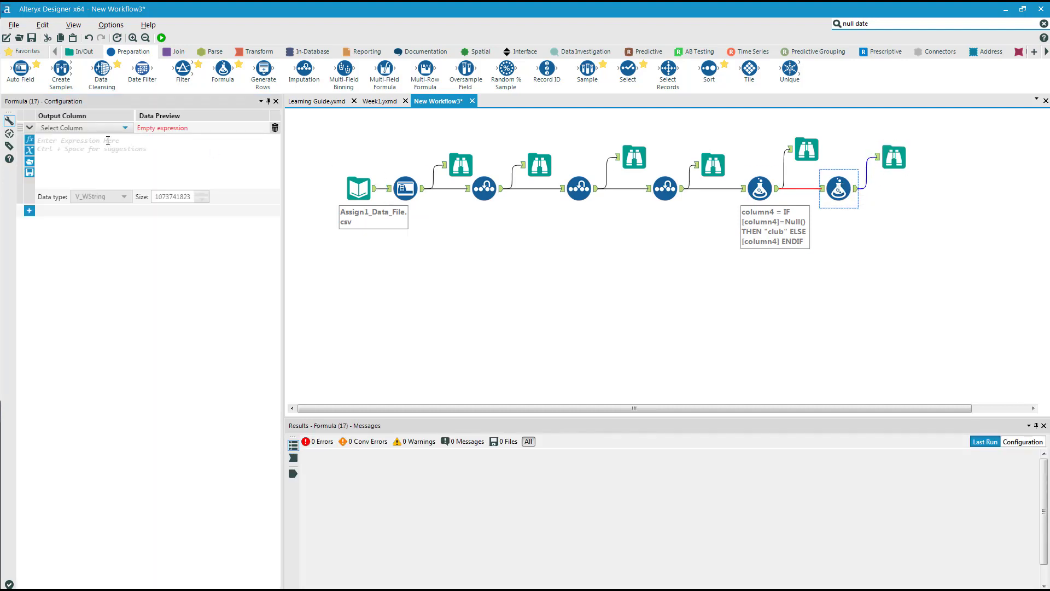
{"action": "left_click", "coordinate": [125, 128]}
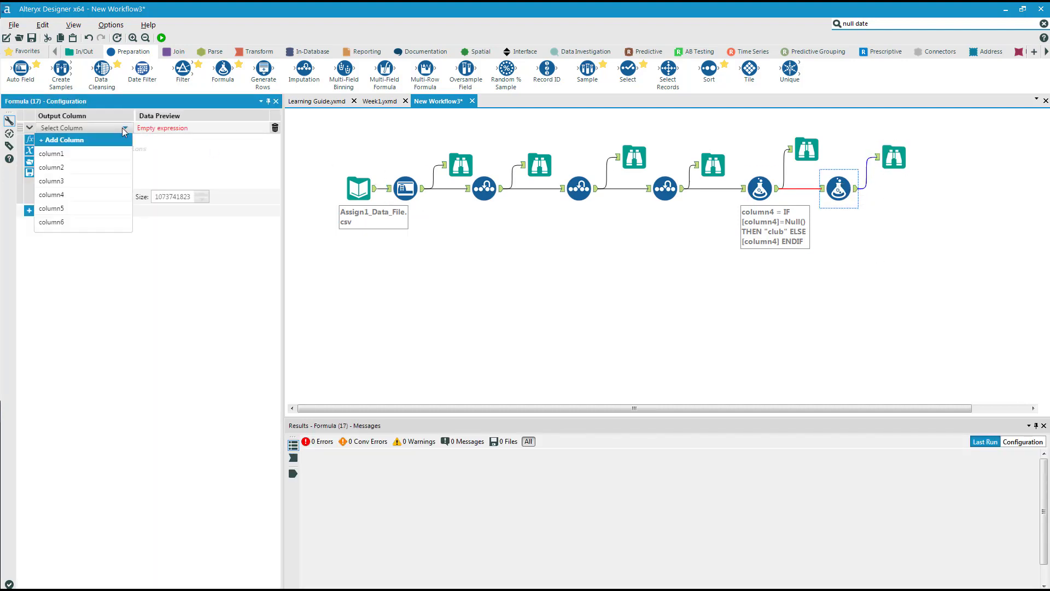
{"action": "left_click", "coordinate": [109, 223]}
{"action": "left_click", "coordinate": [82, 136]}
{"action": "type", "text": "If"}
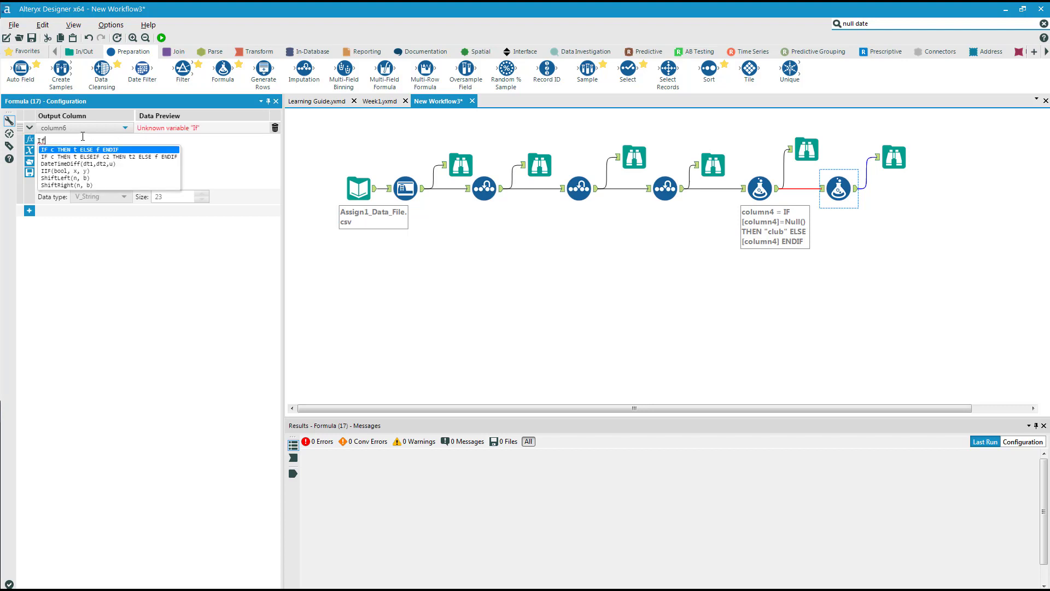
{"action": "key", "text": "Return"}
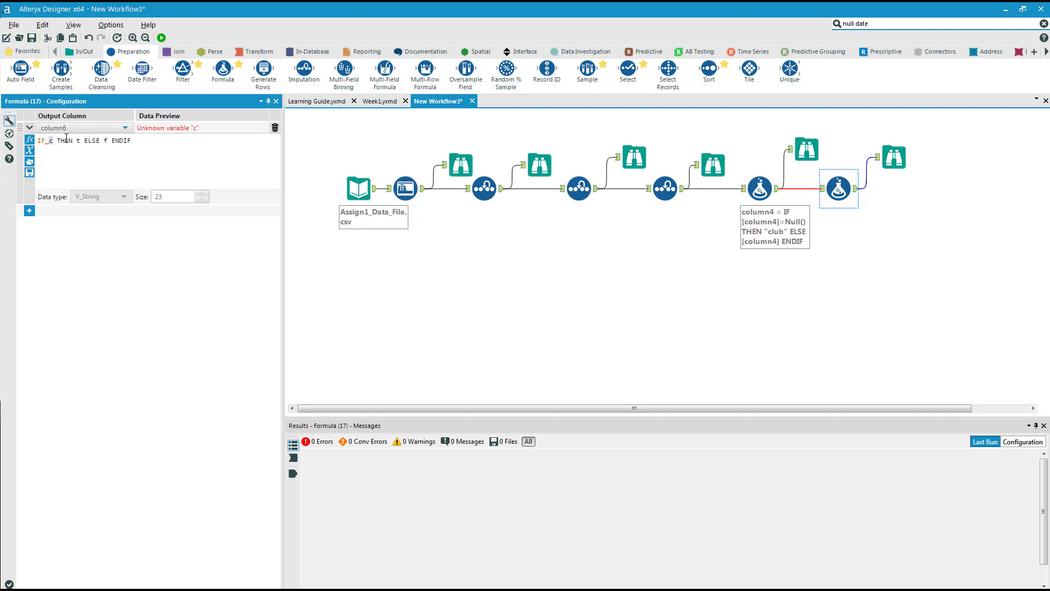
Step: Replace the condition placeholder in the column6 expression with [column6]=Null()
{"action": "left_click", "coordinate": [30, 150]}
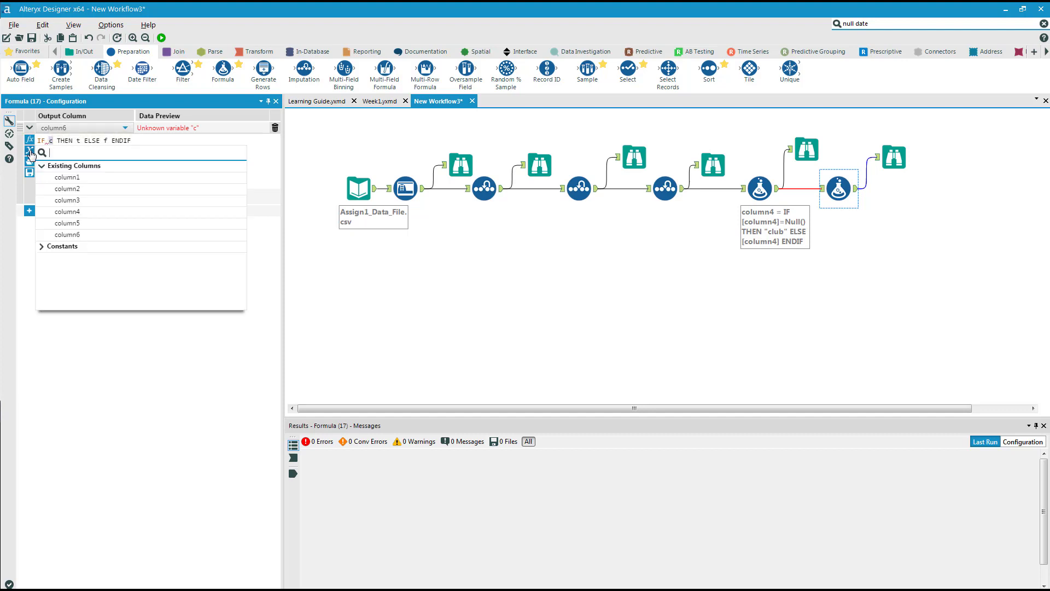
{"action": "left_click", "coordinate": [65, 236]}
{"action": "type", "text": "="}
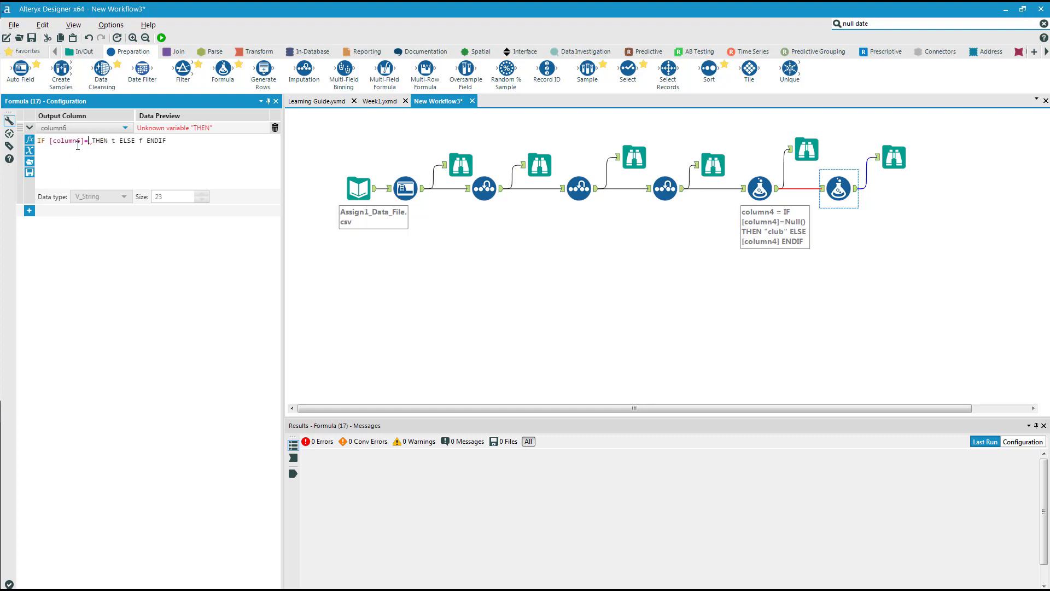
{"action": "type", "text": "NU"}
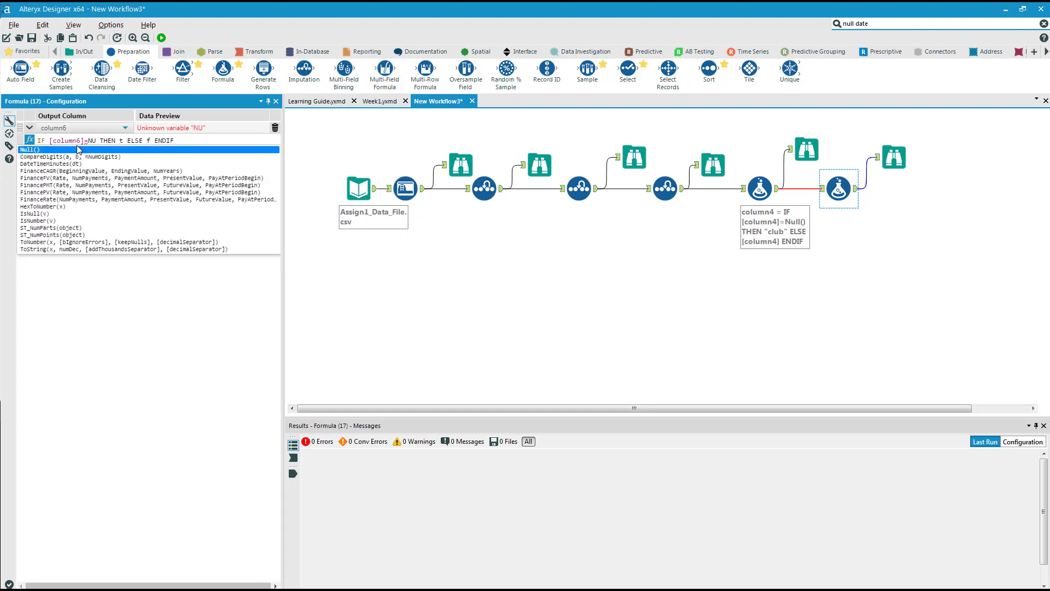
{"action": "type", "text": "L"}
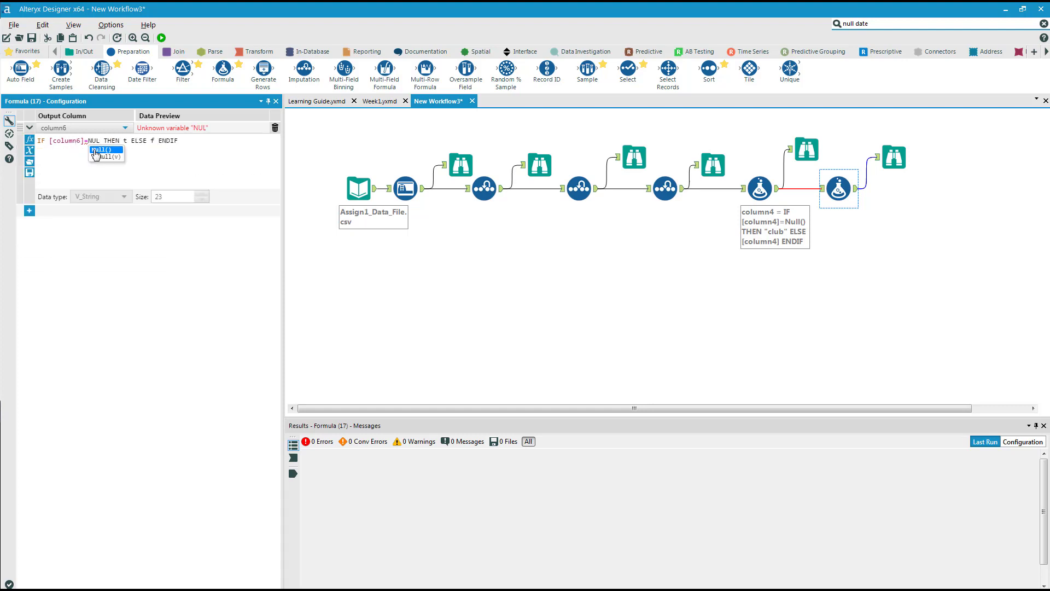
{"action": "double_click", "coordinate": [98, 151]}
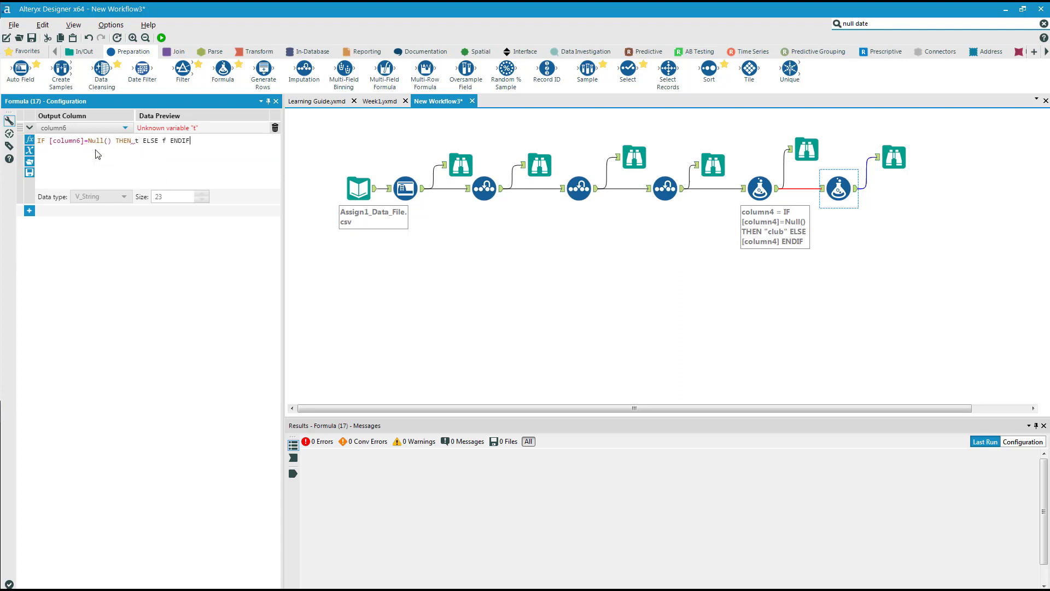
Step: Complete the column6 expression with "03/20/2018" as the THEN value and [column6] as the ELSE value
{"action": "double_click", "coordinate": [137, 141]}
{"action": "type", "text": "\"03/20/2018\""}
{"action": "key", "text": "Delete"}
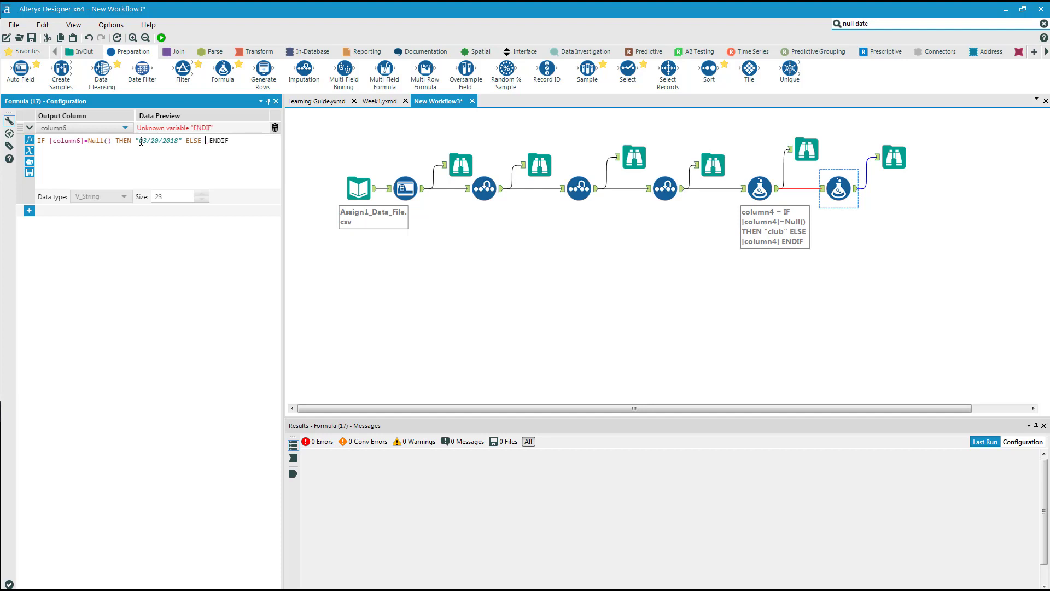
{"action": "left_click", "coordinate": [30, 150]}
{"action": "left_click", "coordinate": [77, 240]}
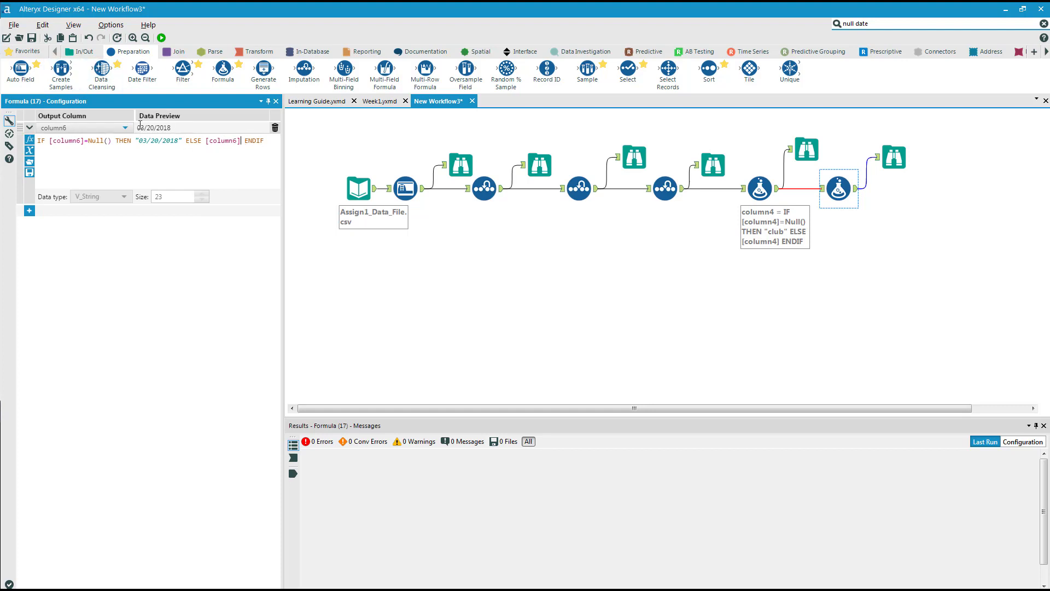
Step: Run the workflow and review the data in each Browse tool in order, from the Auto Field output to the column6 Formula output
{"action": "left_click", "coordinate": [161, 37]}
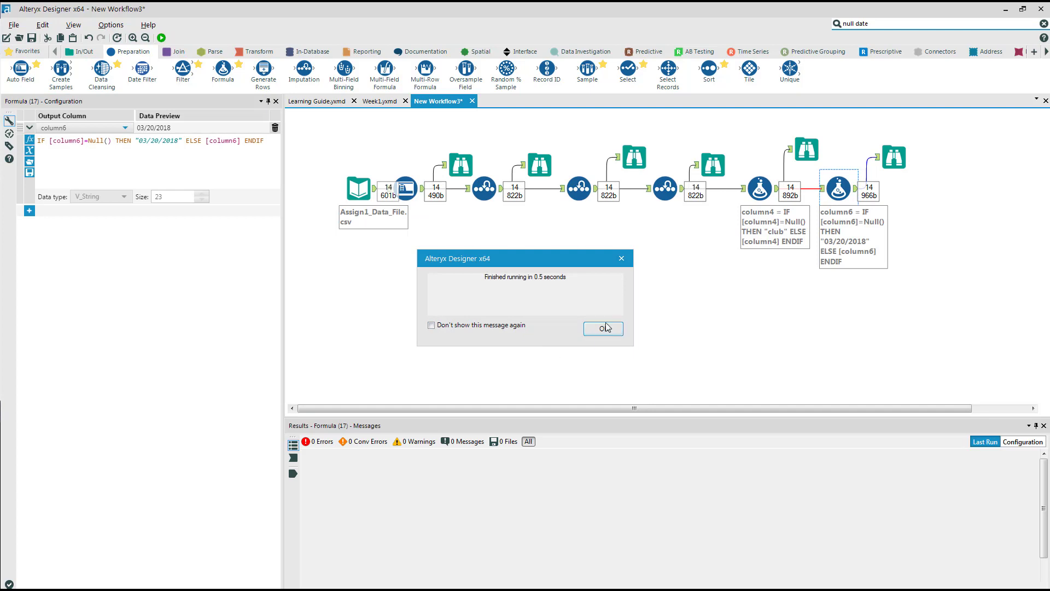
{"action": "left_click", "coordinate": [606, 329]}
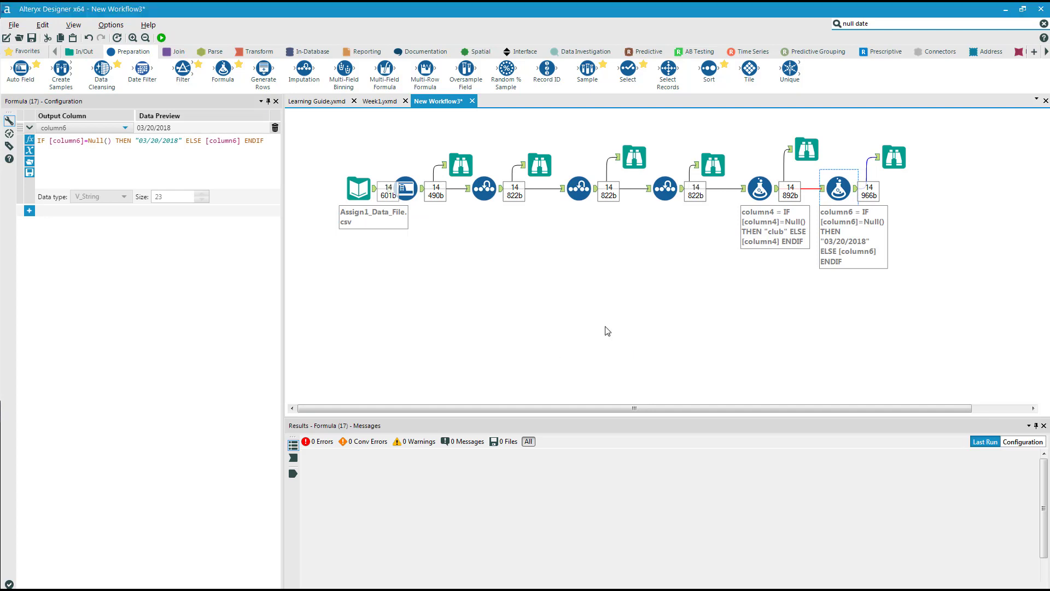
{"action": "left_click", "coordinate": [455, 168]}
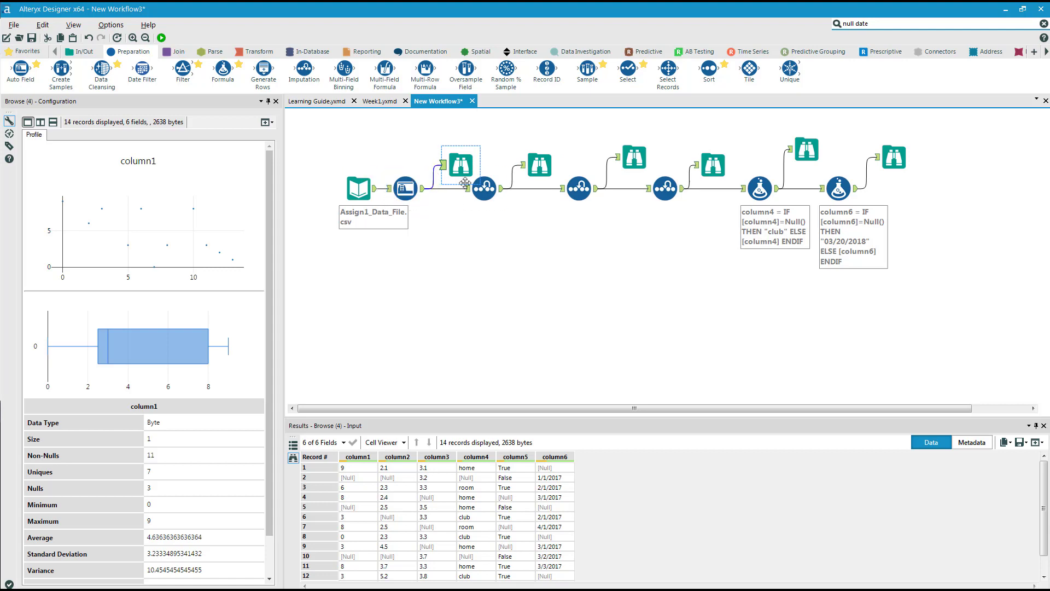
{"action": "left_click", "coordinate": [545, 169], "text": "ctrl"}
{"action": "left_click", "coordinate": [544, 169]}
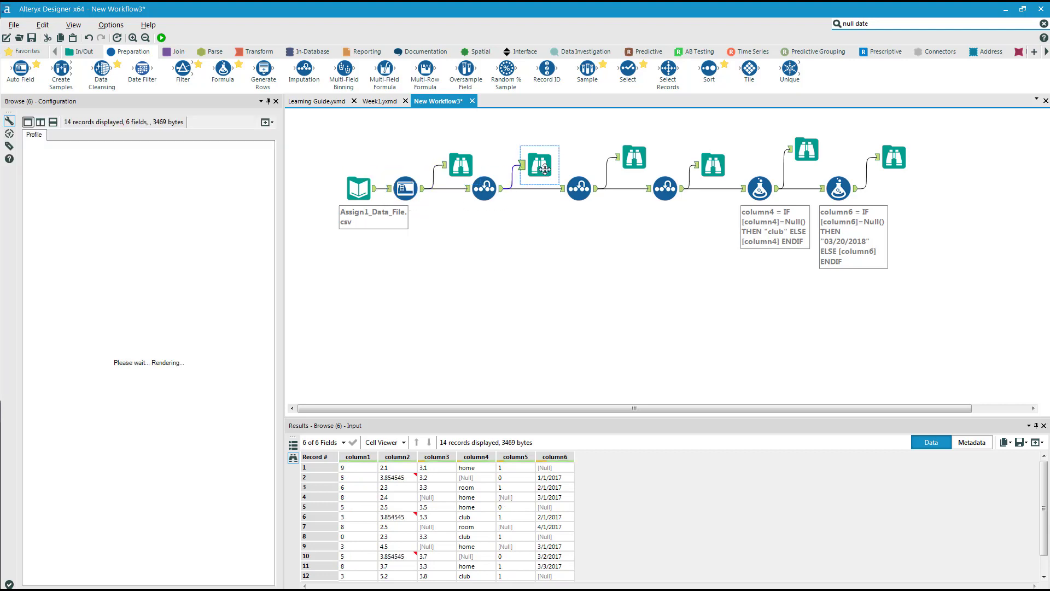
{"action": "left_click", "coordinate": [627, 161]}
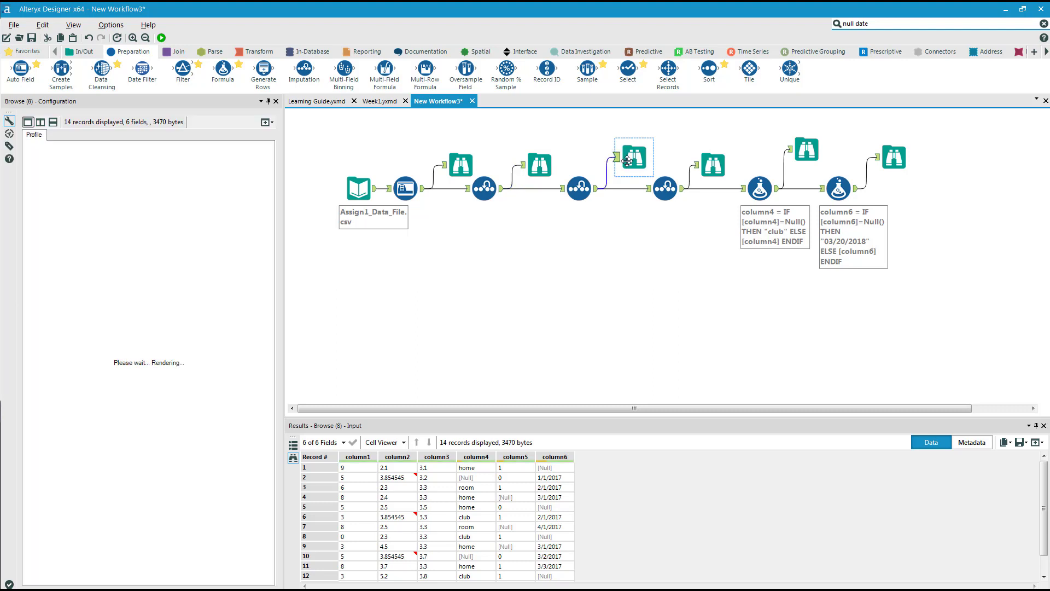
{"action": "left_click", "coordinate": [709, 162], "text": "ctrl"}
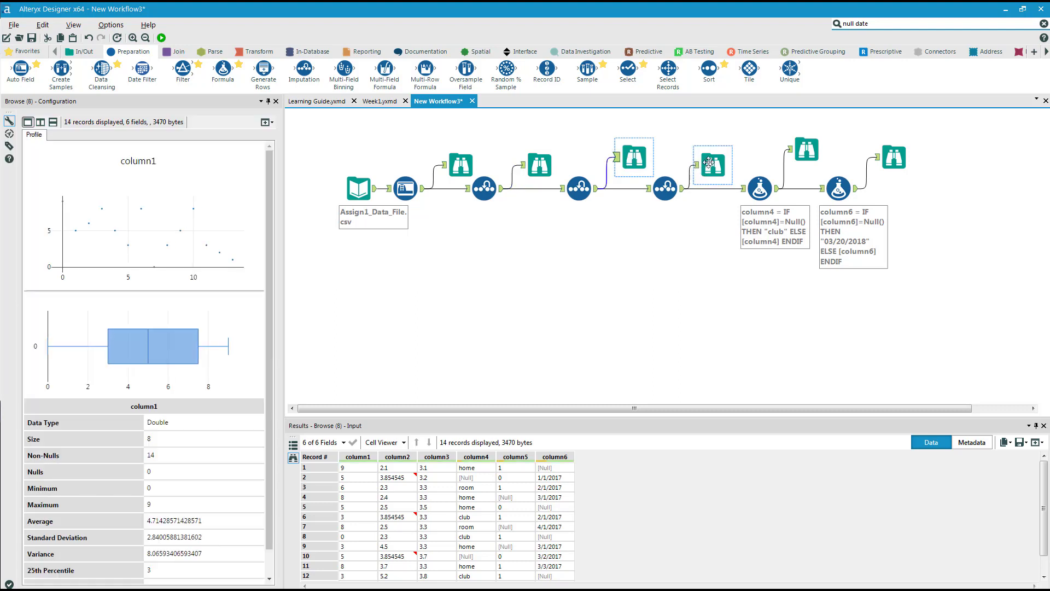
{"action": "left_click", "coordinate": [710, 163]}
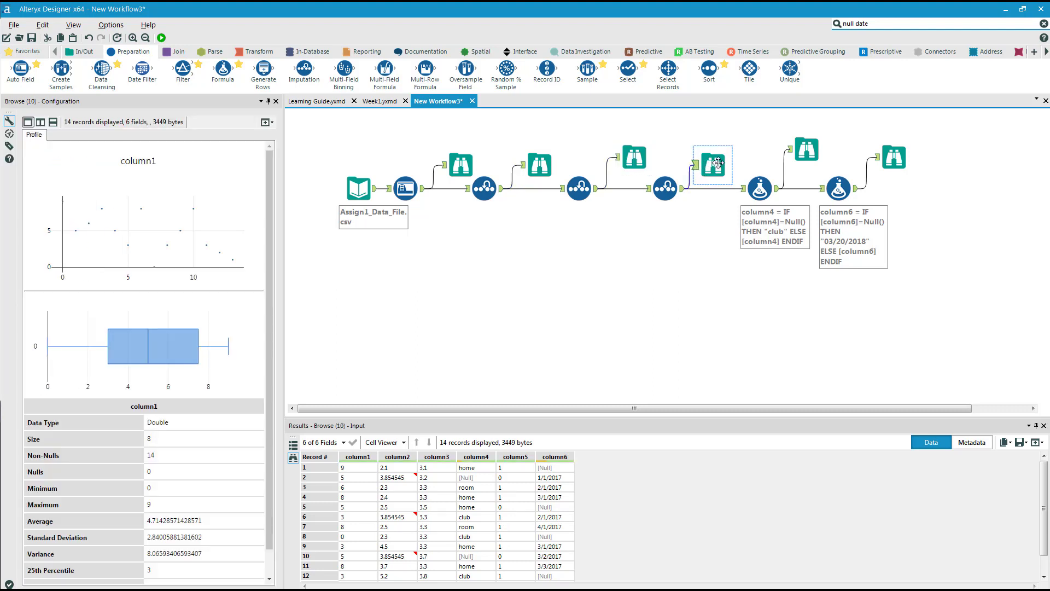
{"action": "left_click", "coordinate": [798, 151]}
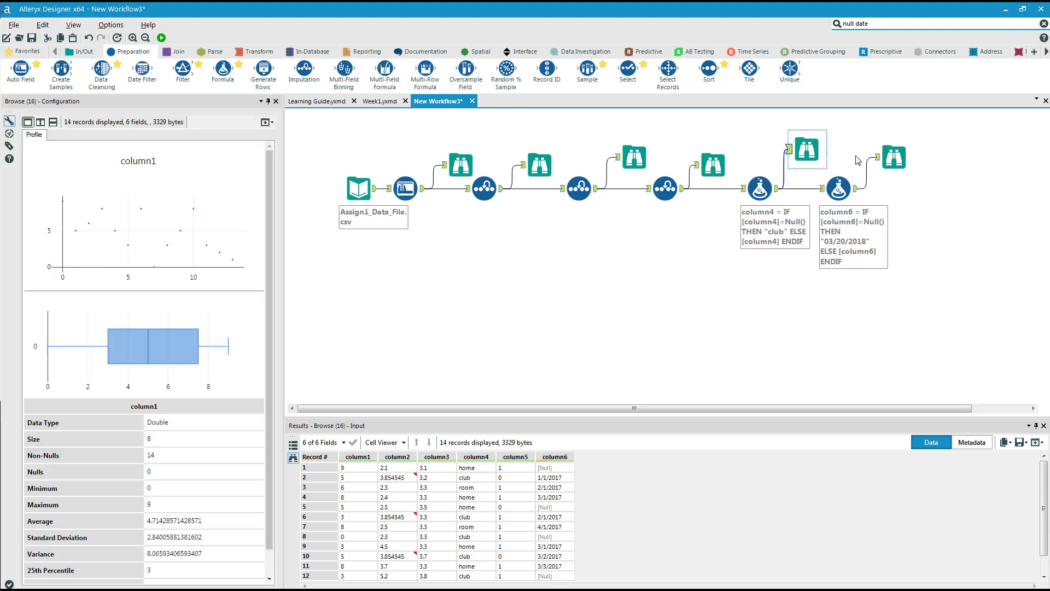
{"action": "left_click", "coordinate": [889, 155], "text": "ctrl"}
{"action": "left_click", "coordinate": [888, 155]}
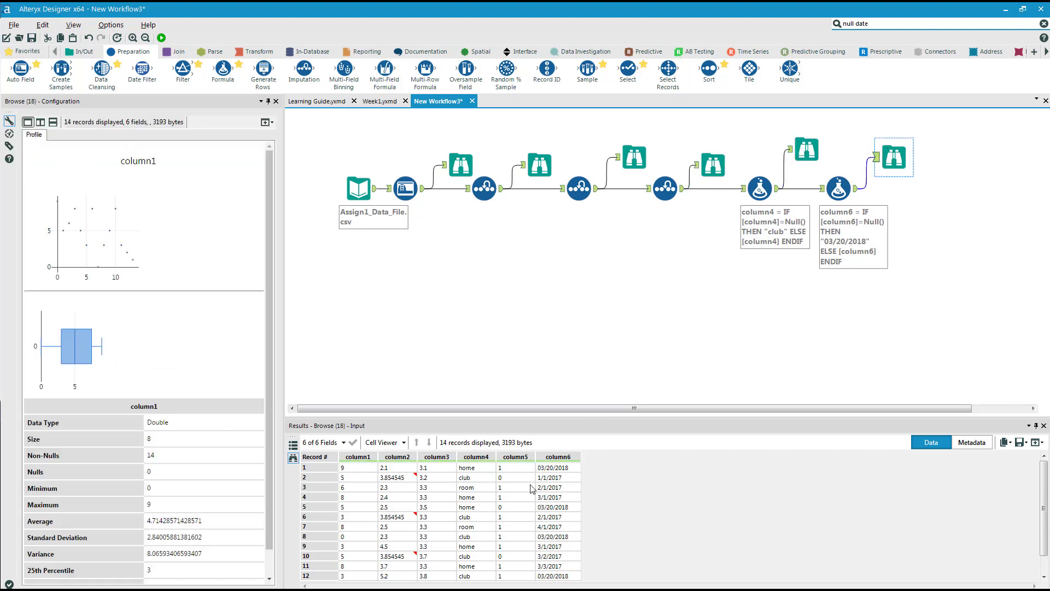